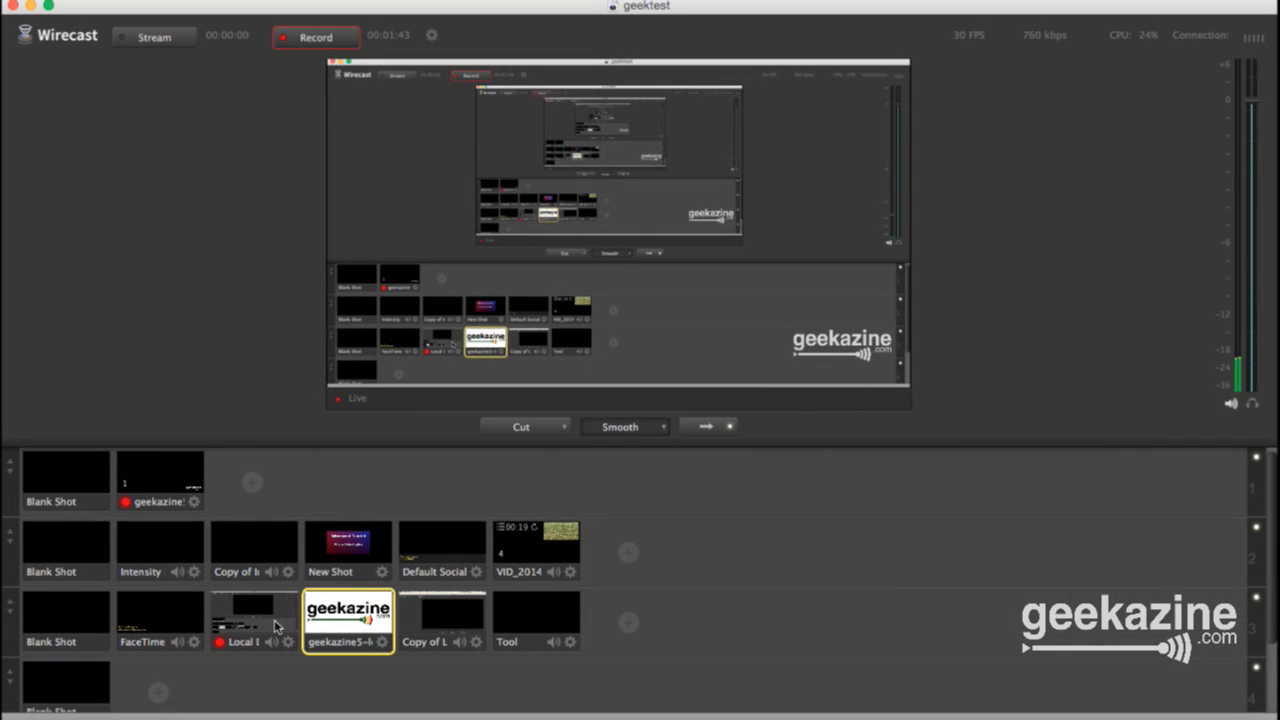
Step: Switch to Finder and open the video folder on the Desktop
{"action": "mouse_move", "coordinate": [144, 684]}
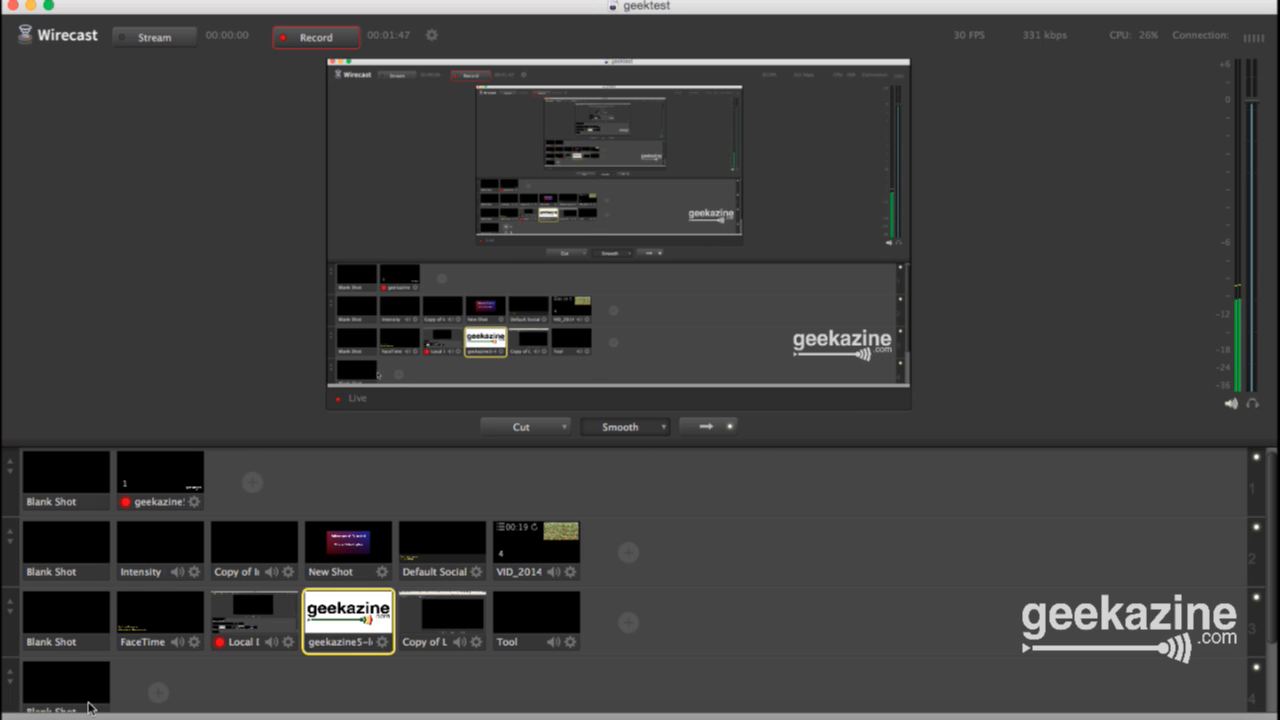
{"action": "left_click", "coordinate": [44, 715]}
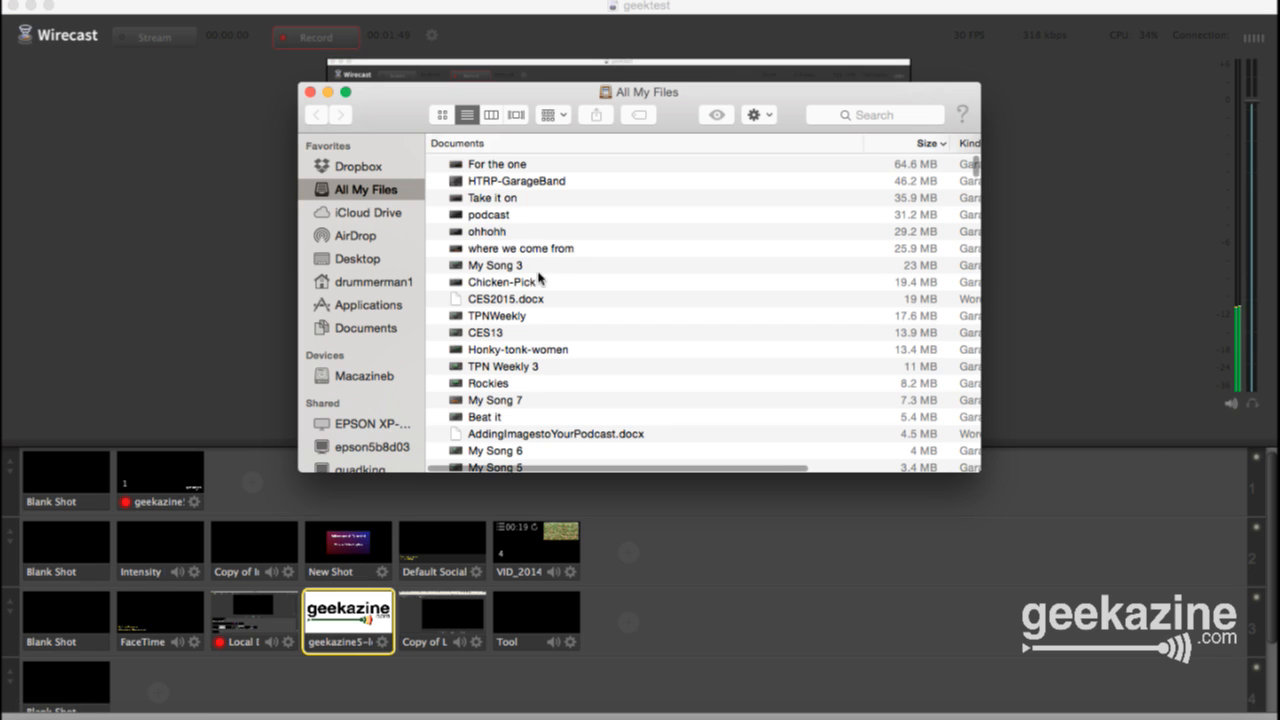
{"action": "left_click", "coordinate": [353, 259]}
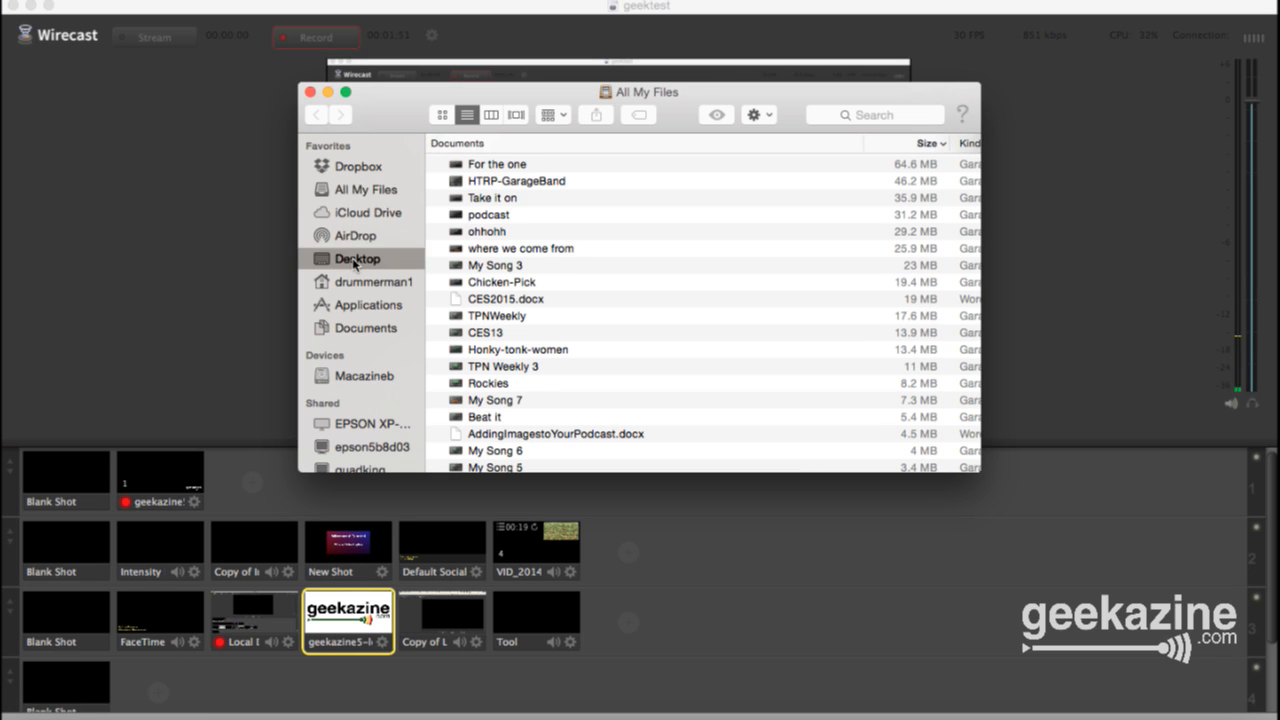
{"action": "scroll", "coordinate": [503, 334], "scroll_direction": "down", "scroll_amount": 10}
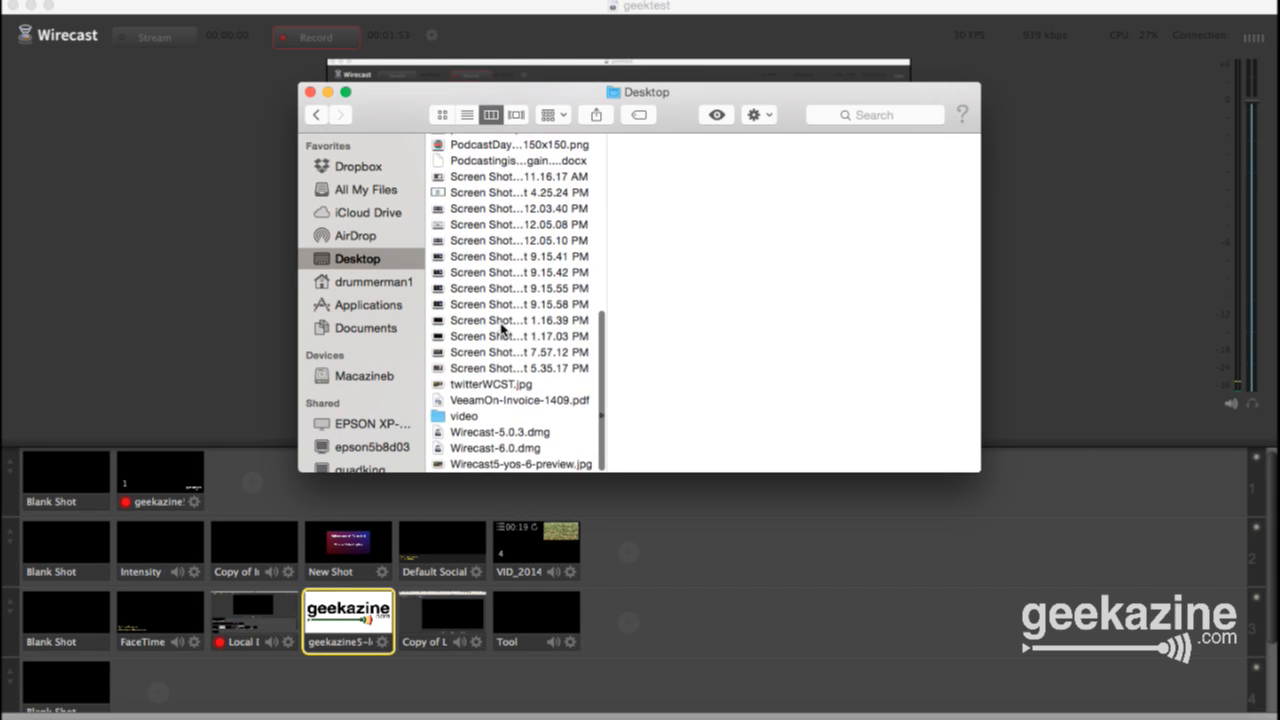
{"action": "left_click", "coordinate": [465, 417]}
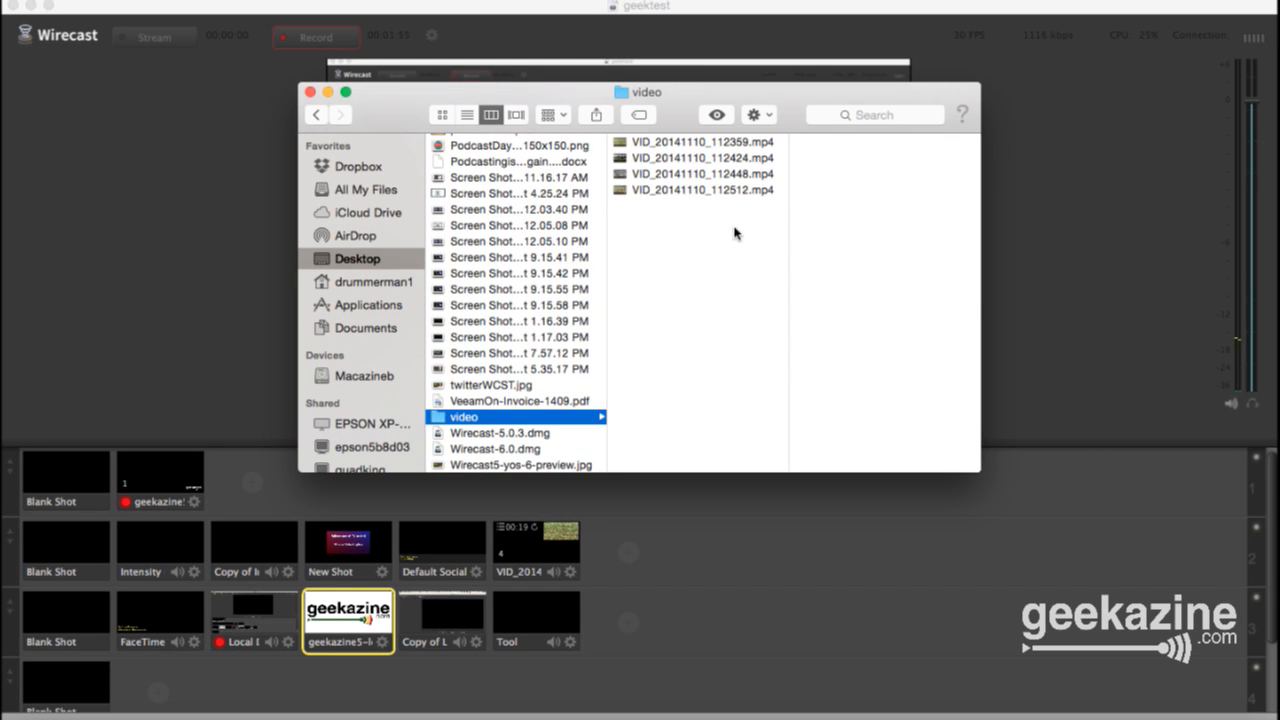
Step: Add all four VID_20141110 MP4 clips from the video folder to the second layer as one playlist shot, and minimize Finder
{"action": "left_click_drag", "start_coordinate": [702, 208], "coordinate": [652, 145]}
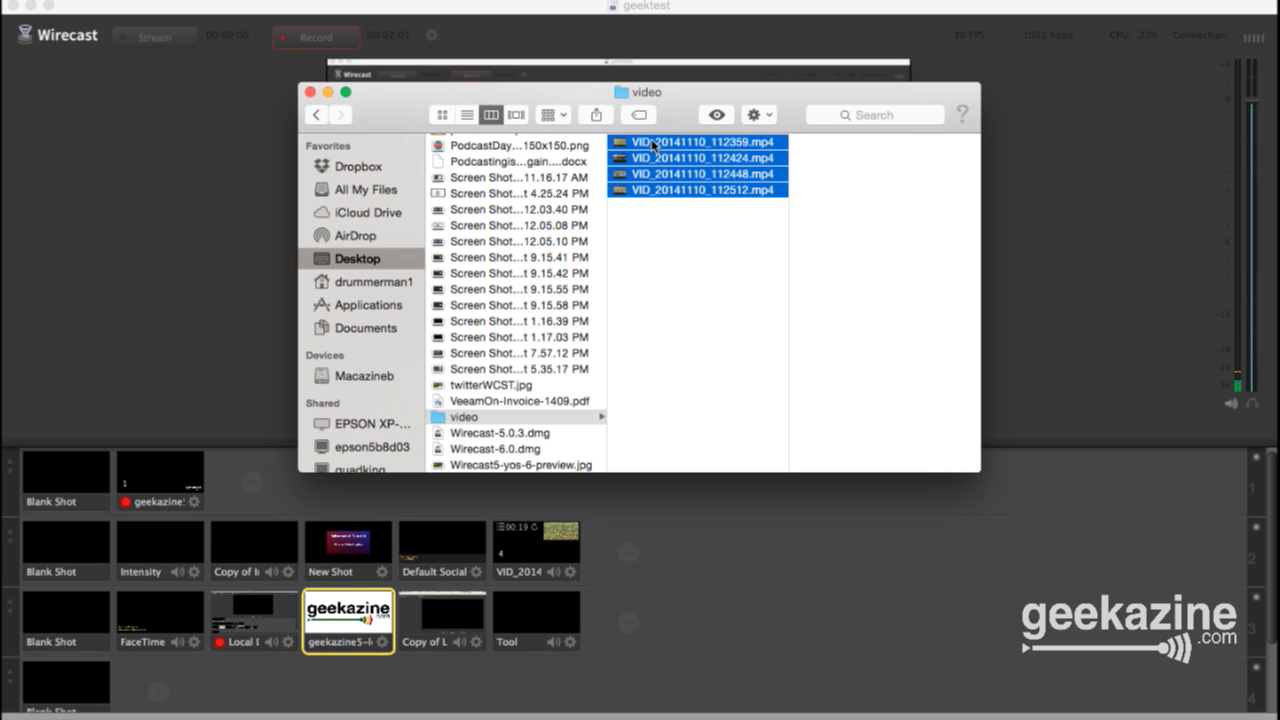
{"action": "left_click_drag", "start_coordinate": [652, 145], "coordinate": [622, 558]}
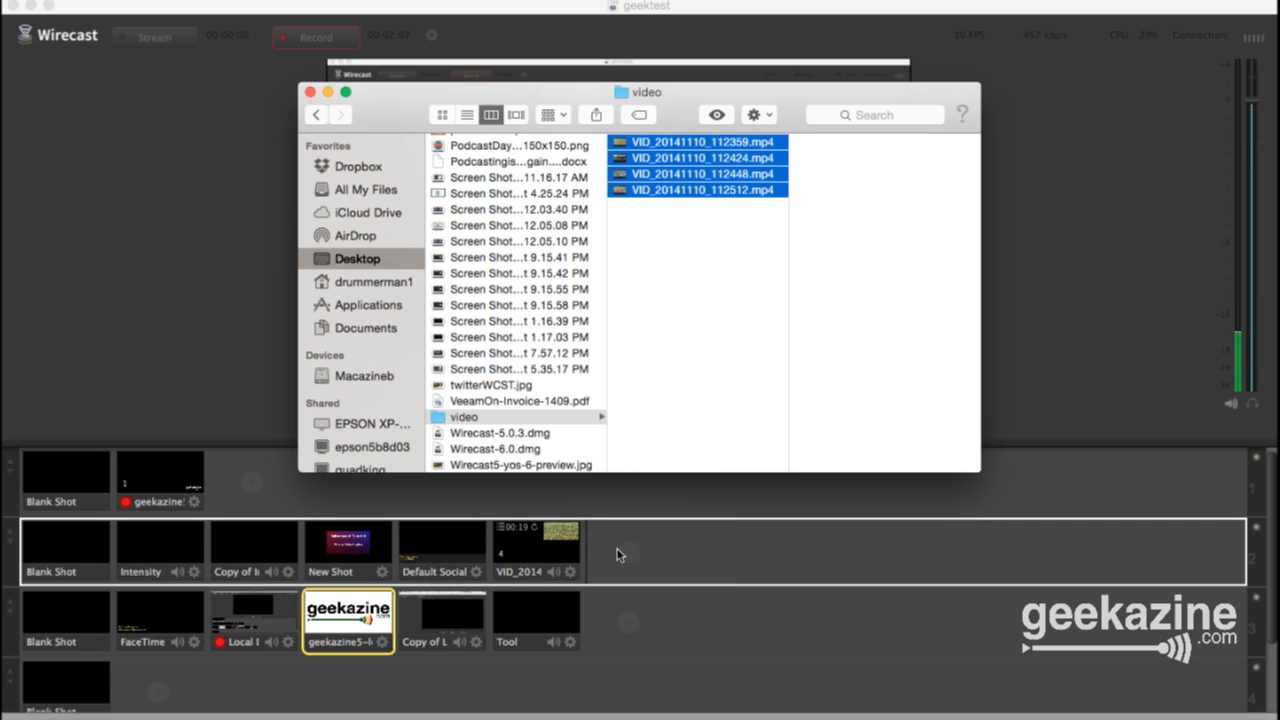
{"action": "left_click", "coordinate": [328, 93]}
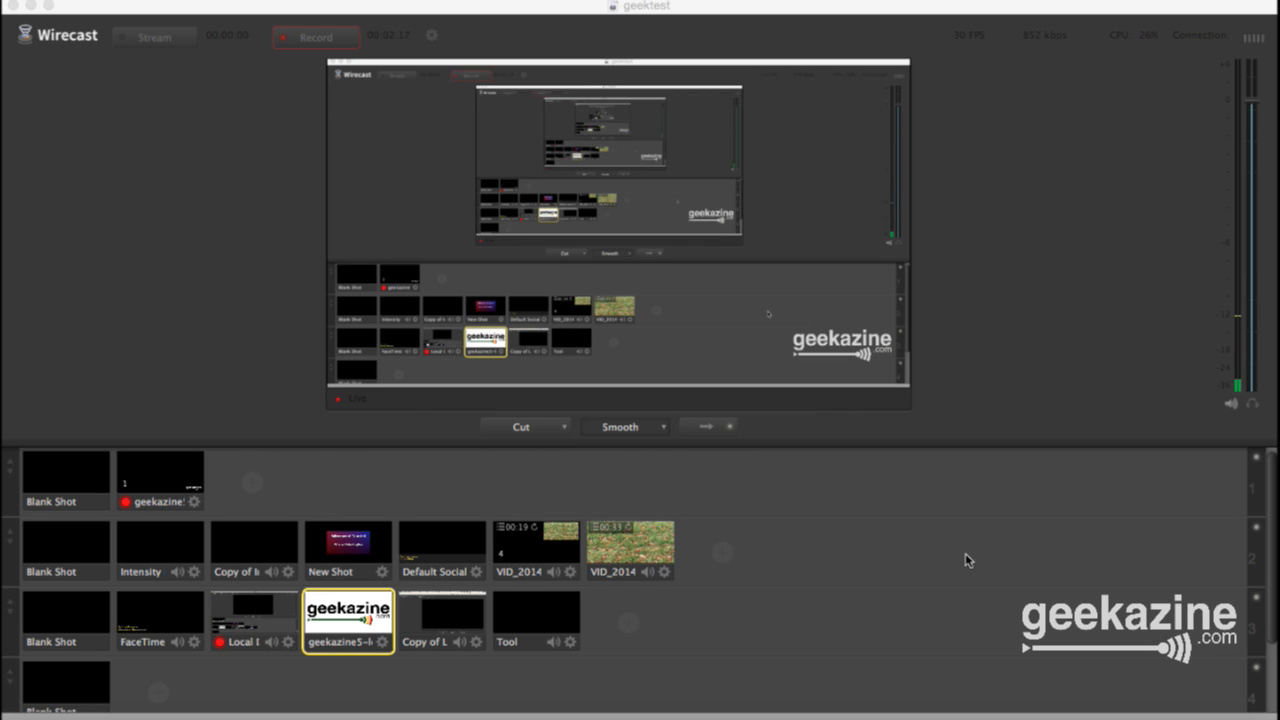
Step: Open the new VID_2014 playlist shot on the second layer to examine its clips, and close its playlist window
{"action": "left_click", "coordinate": [621, 550]}
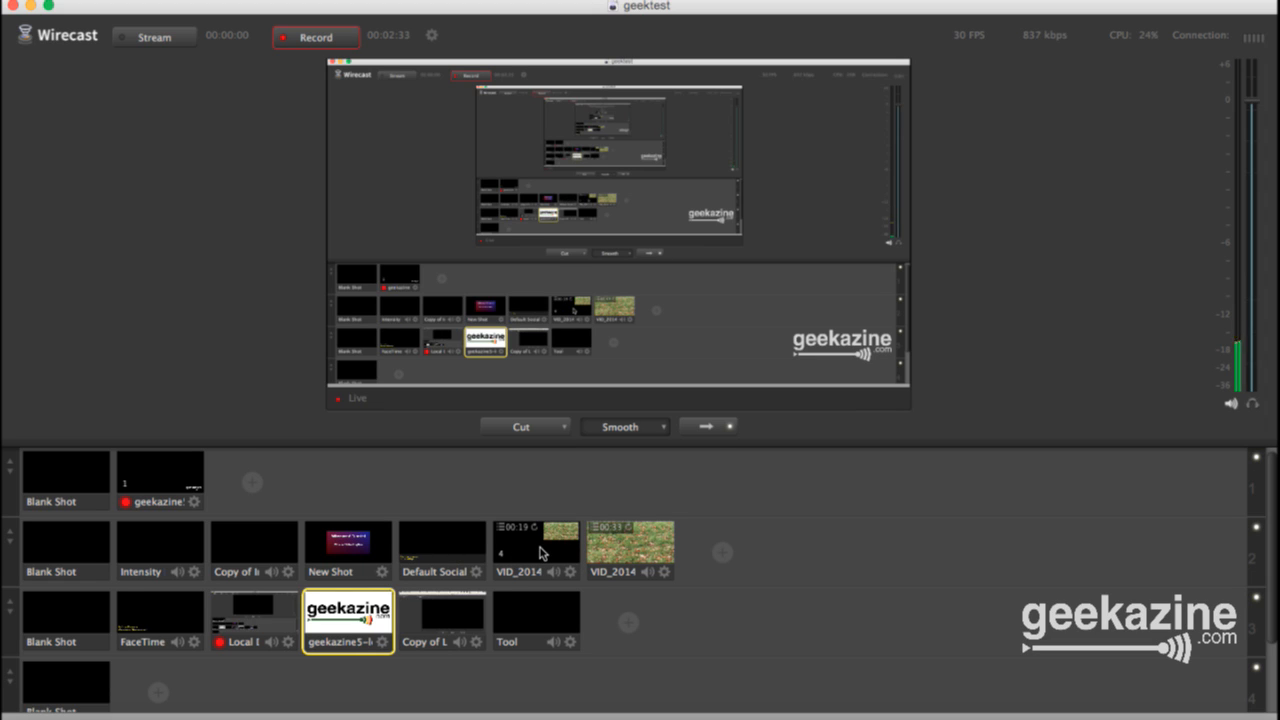
{"action": "left_click", "coordinate": [664, 573]}
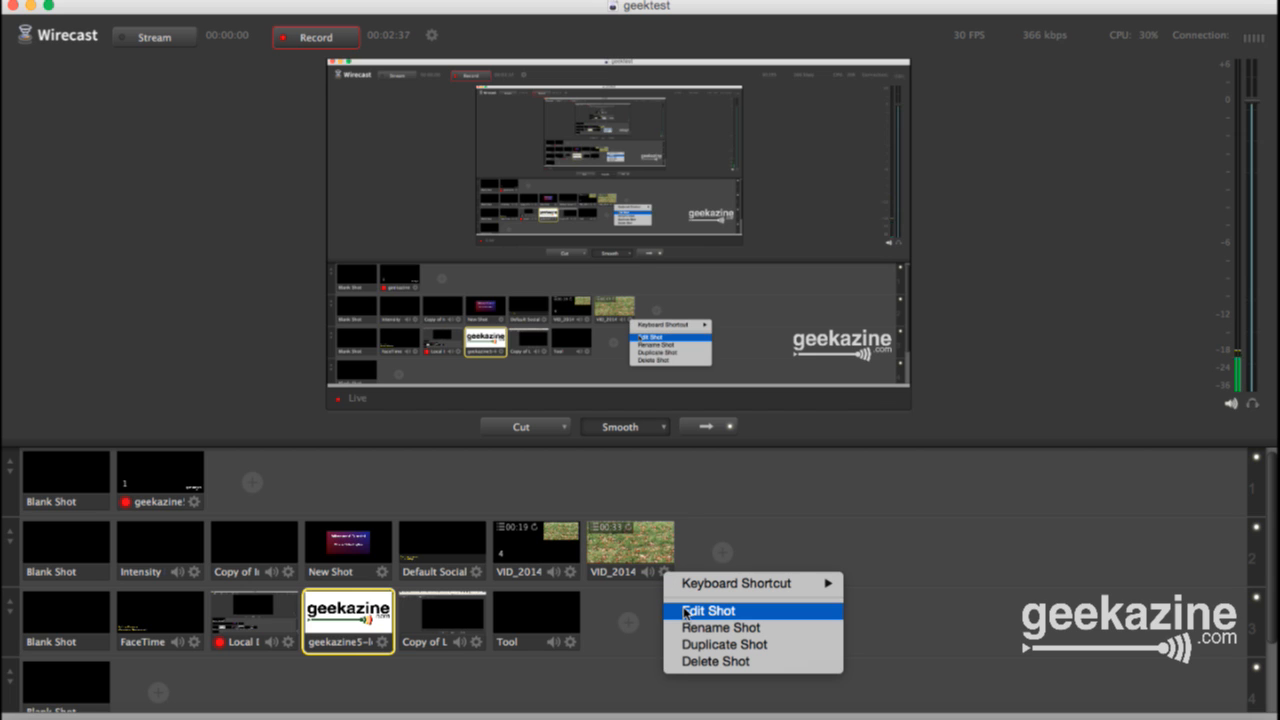
{"action": "left_click", "coordinate": [685, 611]}
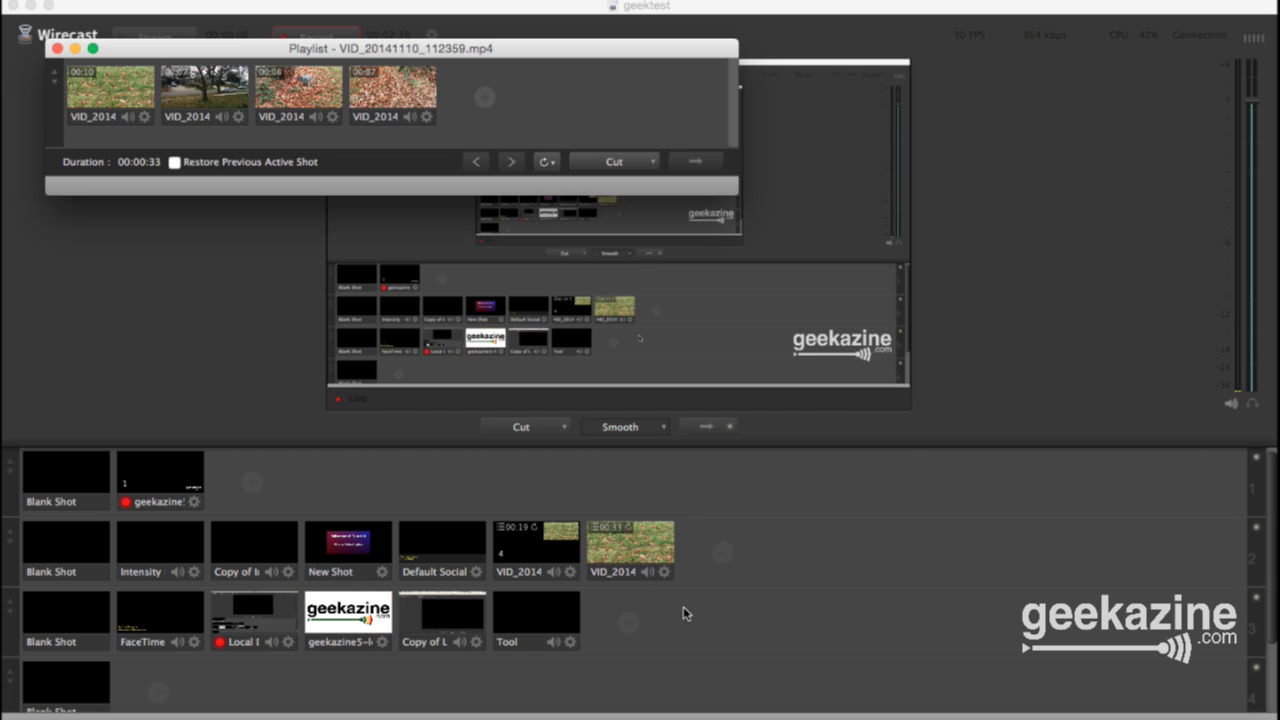
{"action": "left_click_drag", "start_coordinate": [398, 52], "coordinate": [598, 264]}
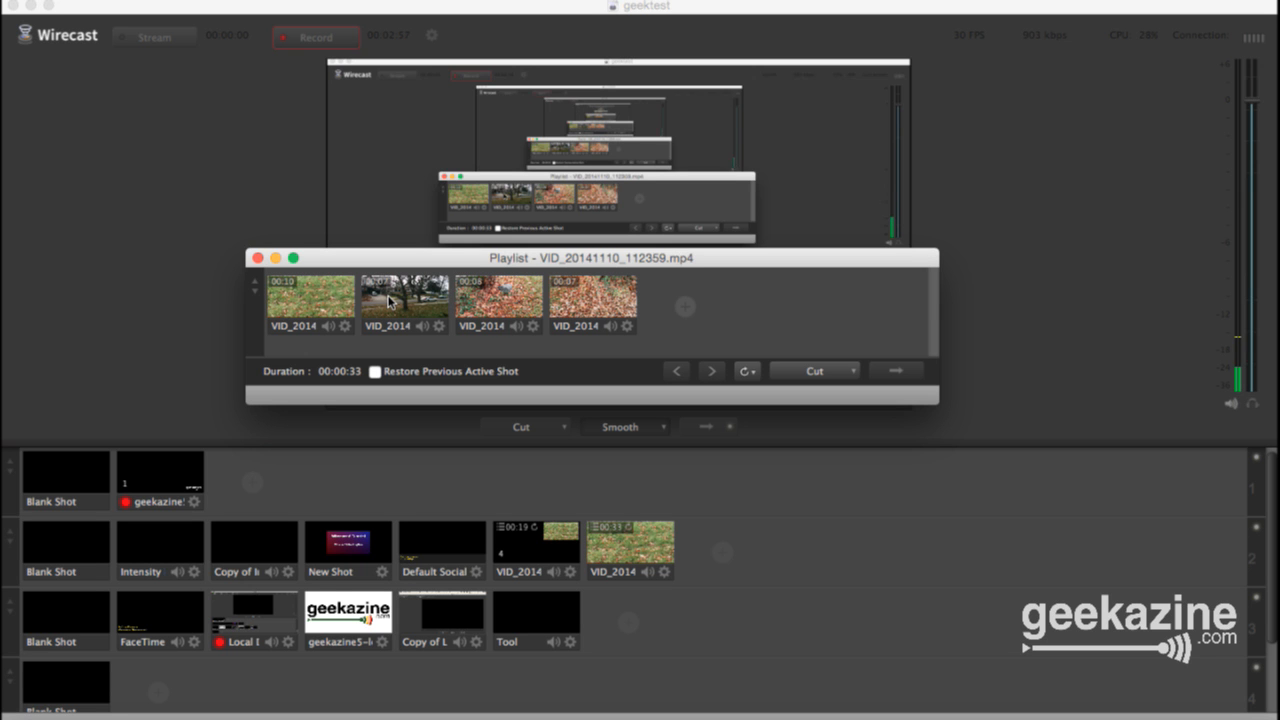
{"action": "left_click", "coordinate": [258, 258]}
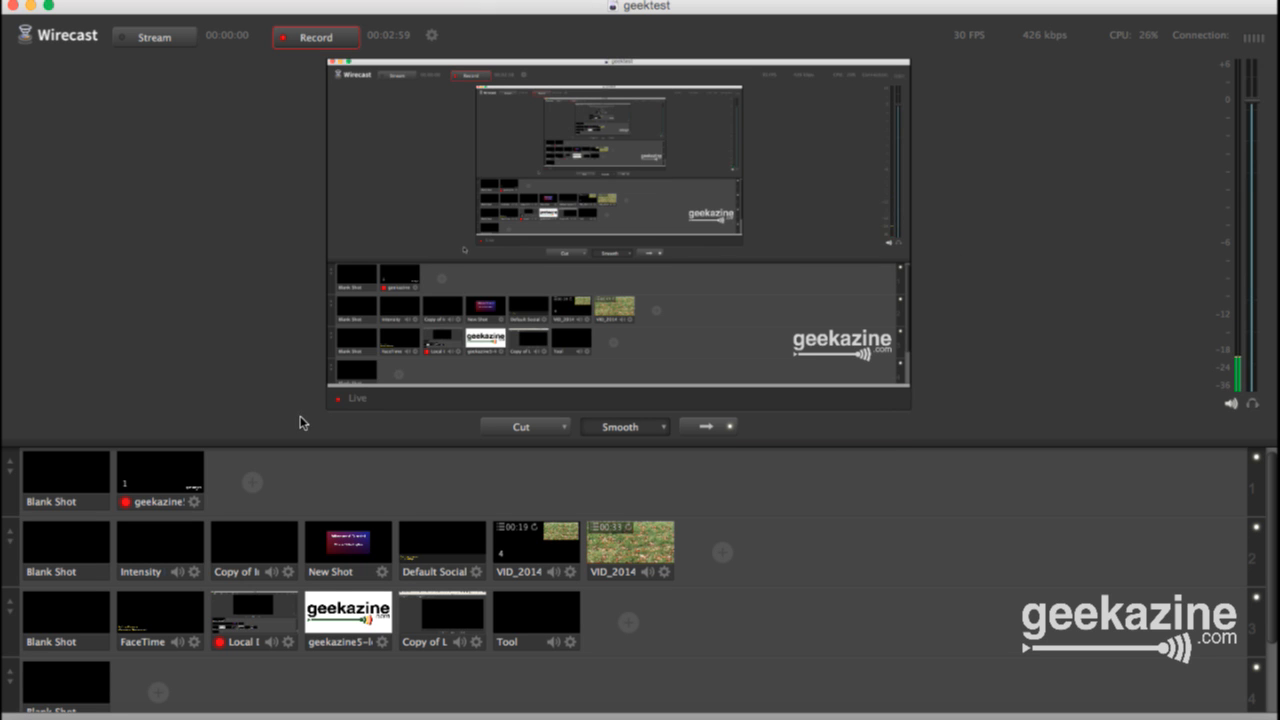
Step: Put the new VID_2014 playlist shot live for a preview, and reopen its playlist for editing
{"action": "left_click", "coordinate": [648, 552]}
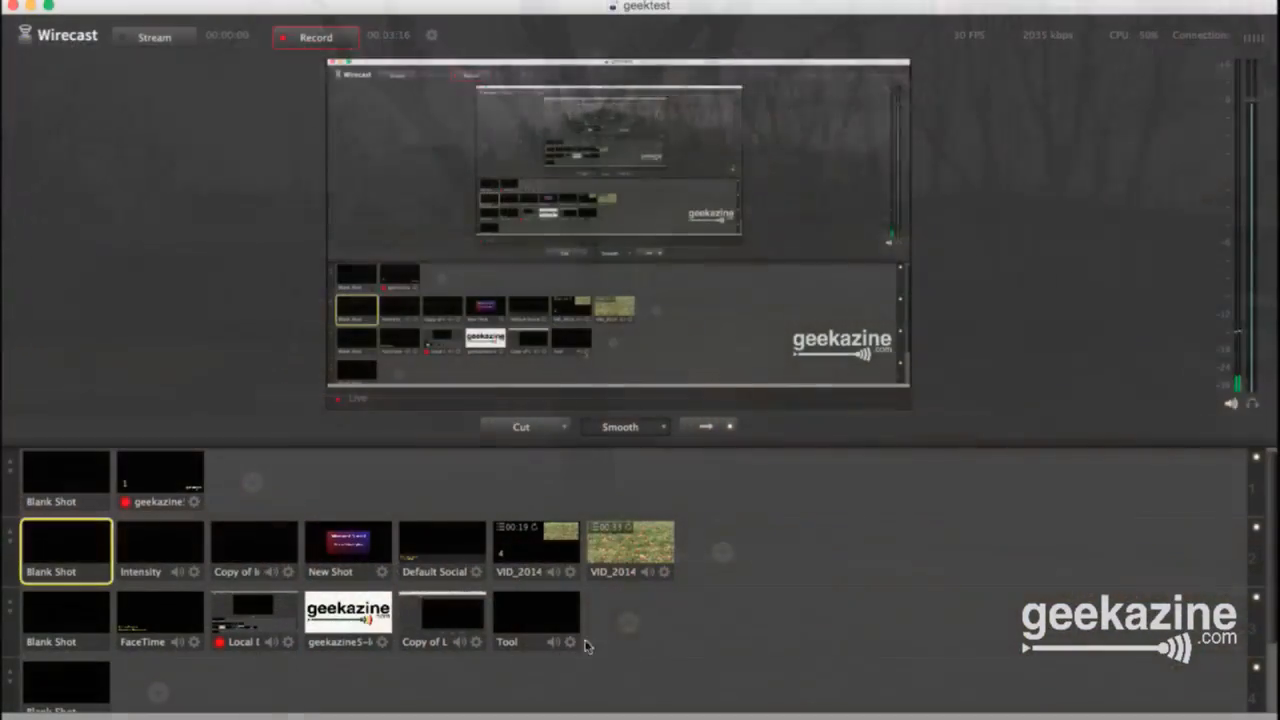
{"action": "left_click", "coordinate": [665, 578]}
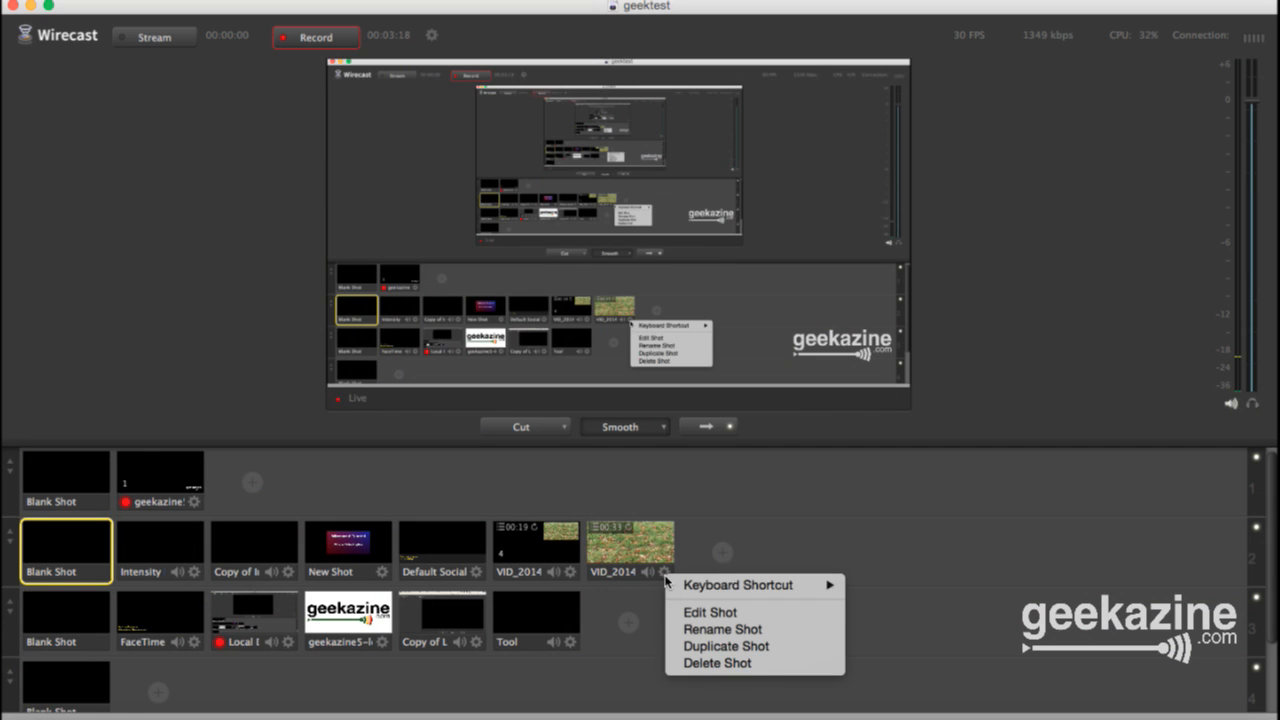
{"action": "left_click", "coordinate": [686, 613]}
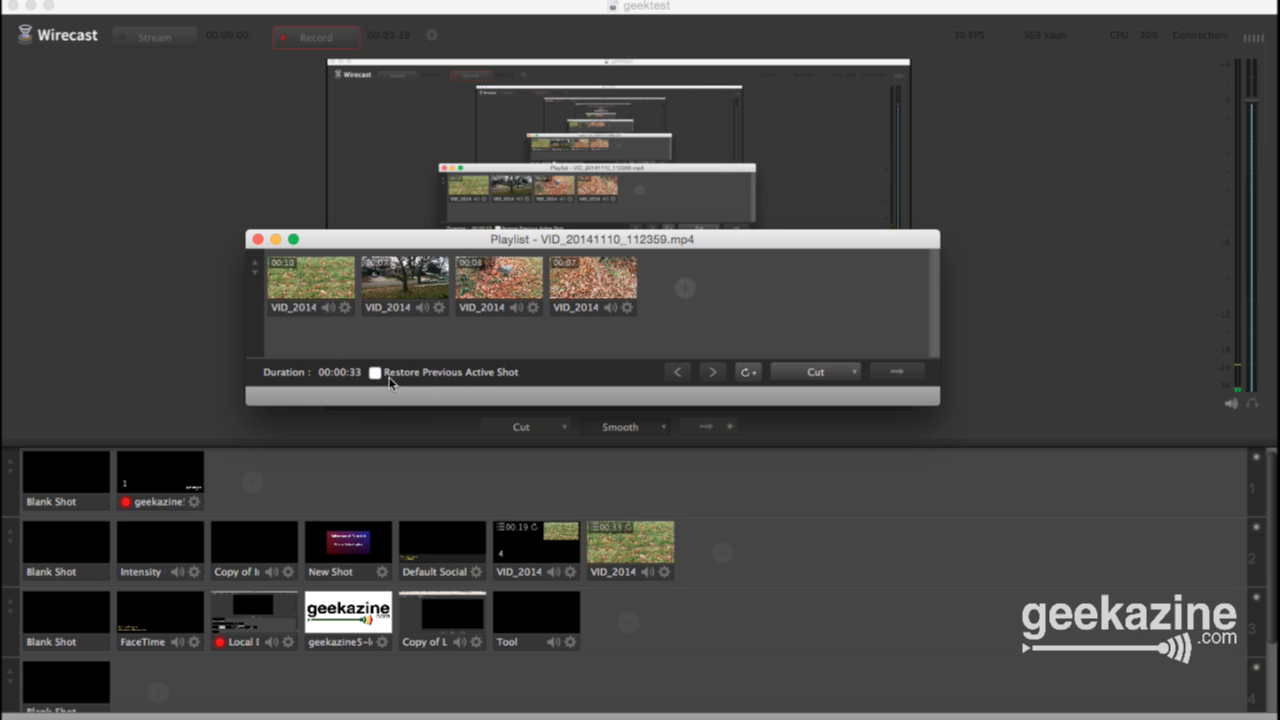
Step: Review the playlist's end-of-play options and set its transition between clips to Smooth
{"action": "left_click", "coordinate": [756, 378]}
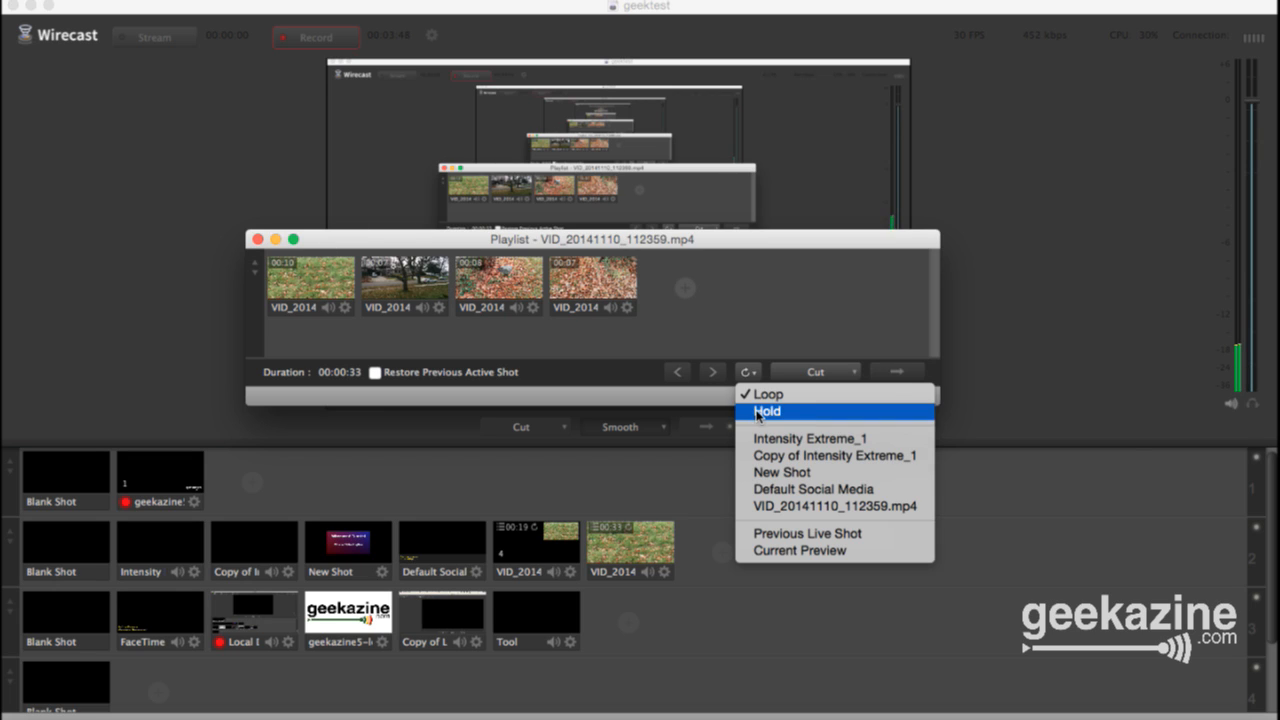
{"action": "left_click", "coordinate": [752, 380]}
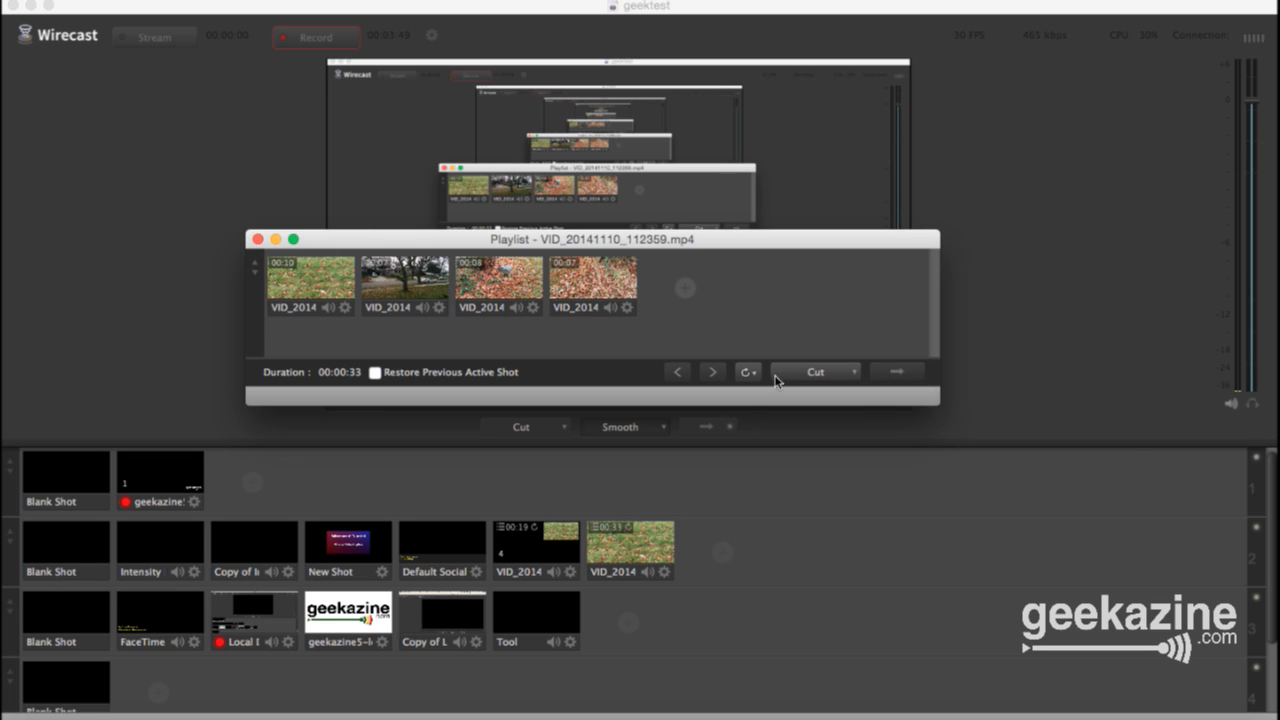
{"action": "left_click", "coordinate": [855, 378]}
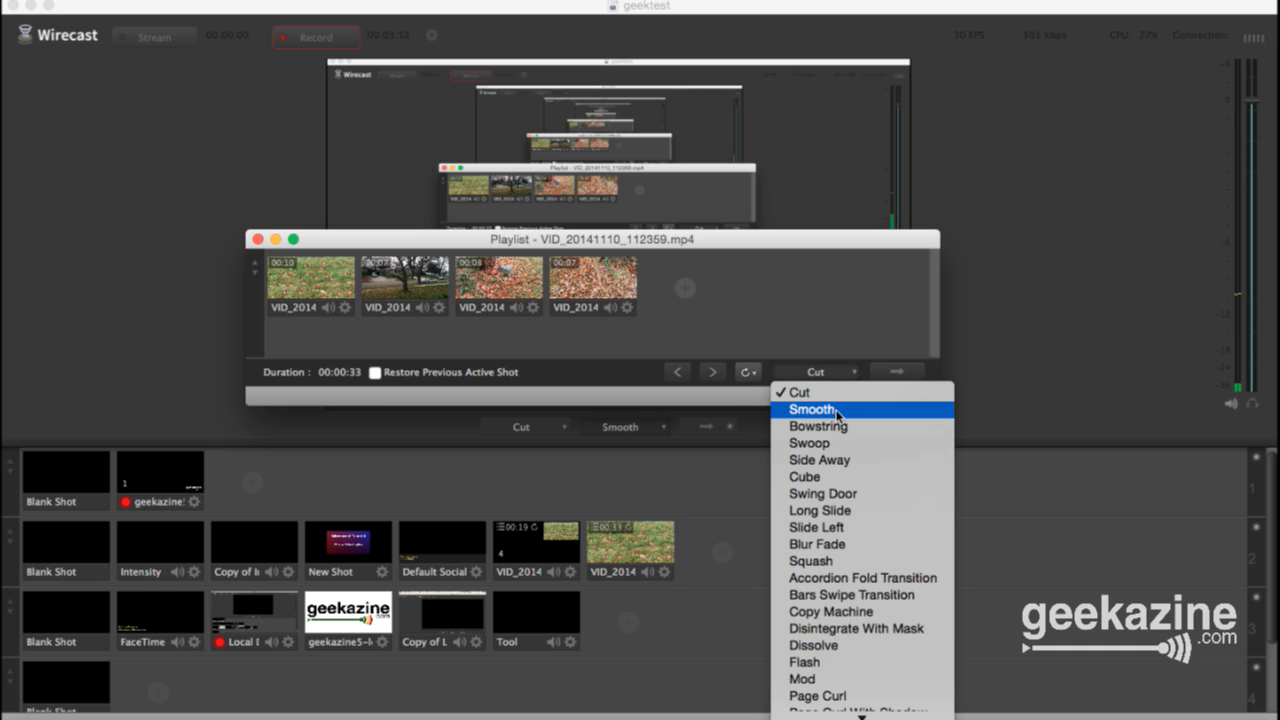
{"action": "left_click", "coordinate": [838, 410]}
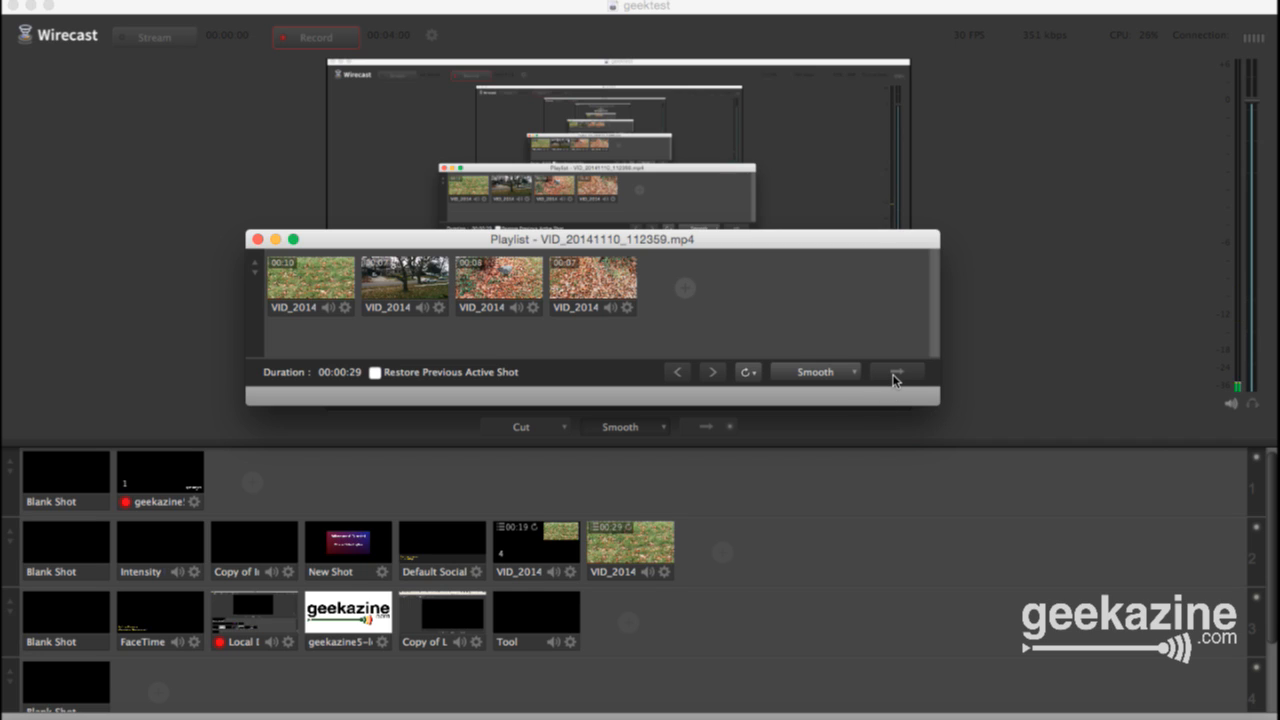
Step: Examine the audio source options available for the first clip in the playlist
{"action": "left_click", "coordinate": [345, 311]}
{"action": "mouse_move", "coordinate": [372, 338]}
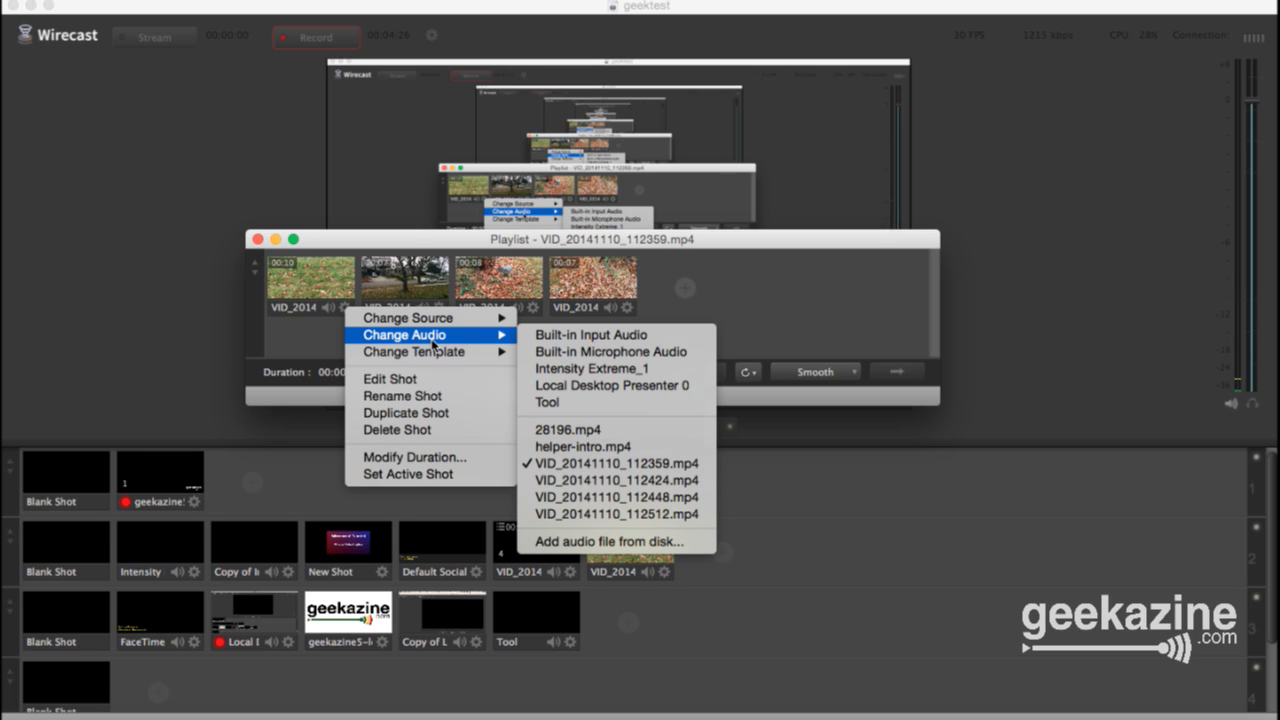
{"action": "mouse_move", "coordinate": [476, 350]}
{"action": "left_click", "coordinate": [300, 347]}
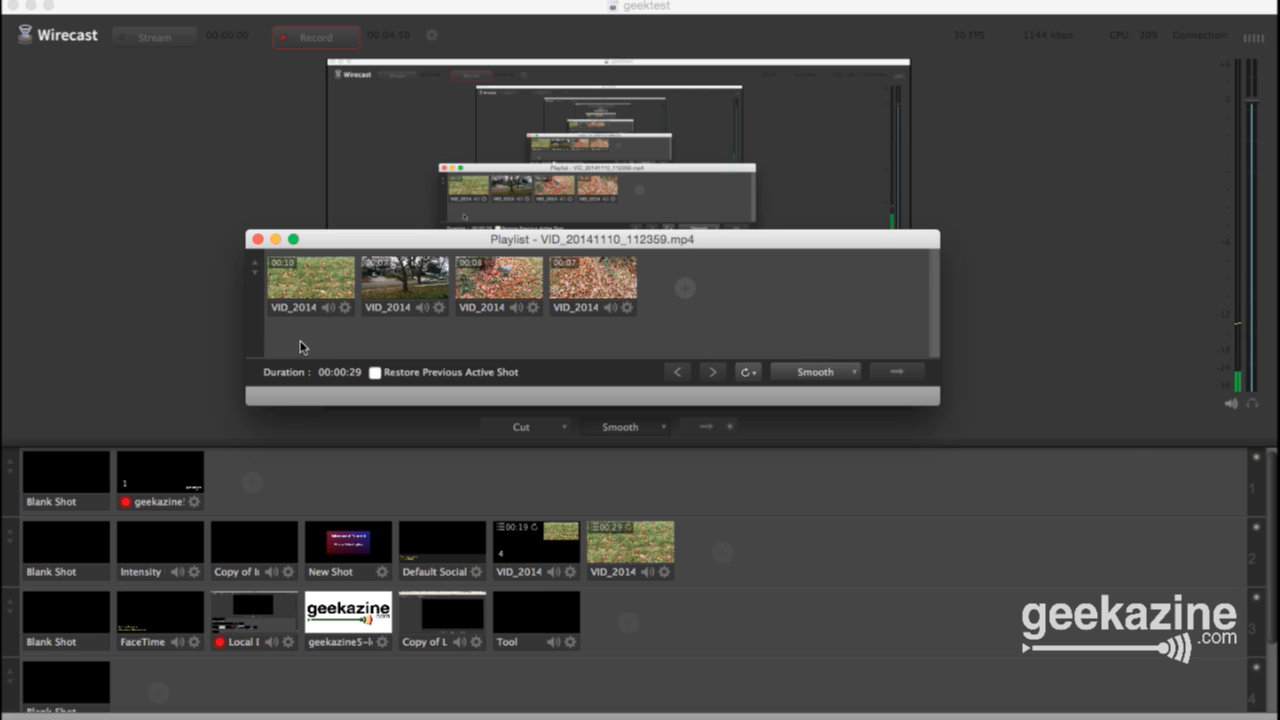
Step: Edit the playlist's first clip, VID_20141110_112359.mp4, and lower its audio volume to the minimum
{"action": "left_click", "coordinate": [345, 309]}
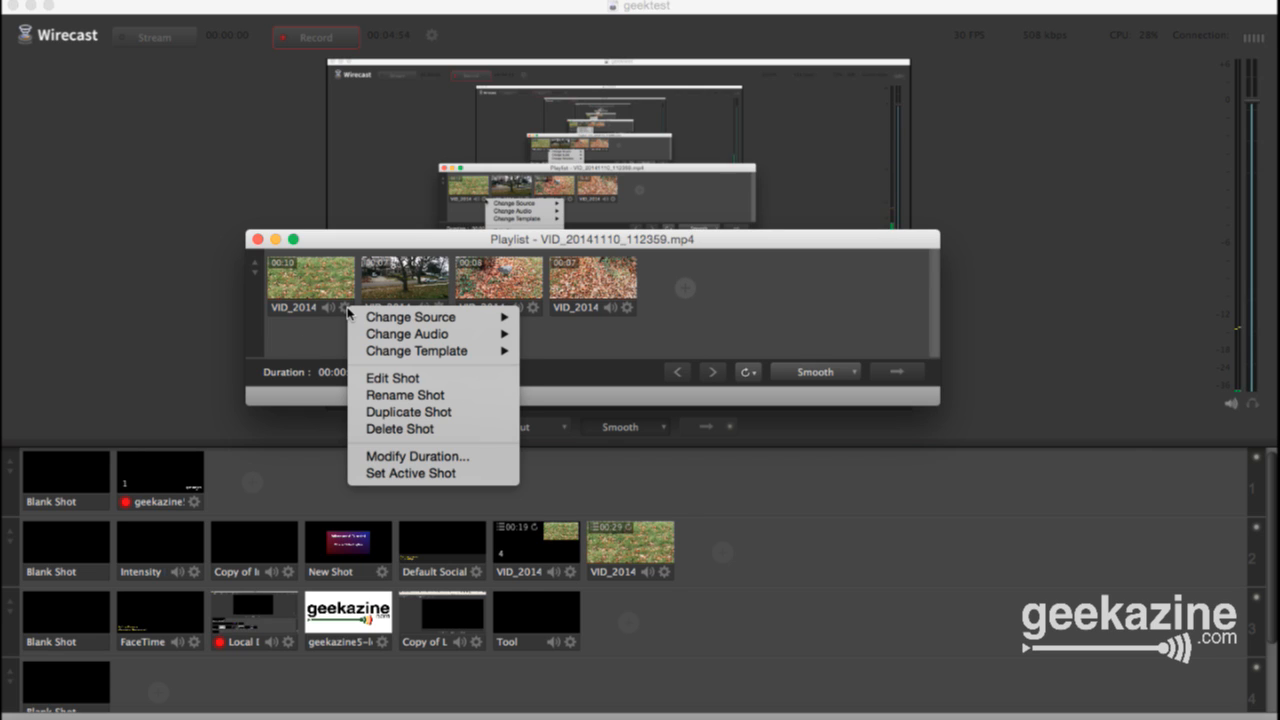
{"action": "left_click", "coordinate": [376, 379]}
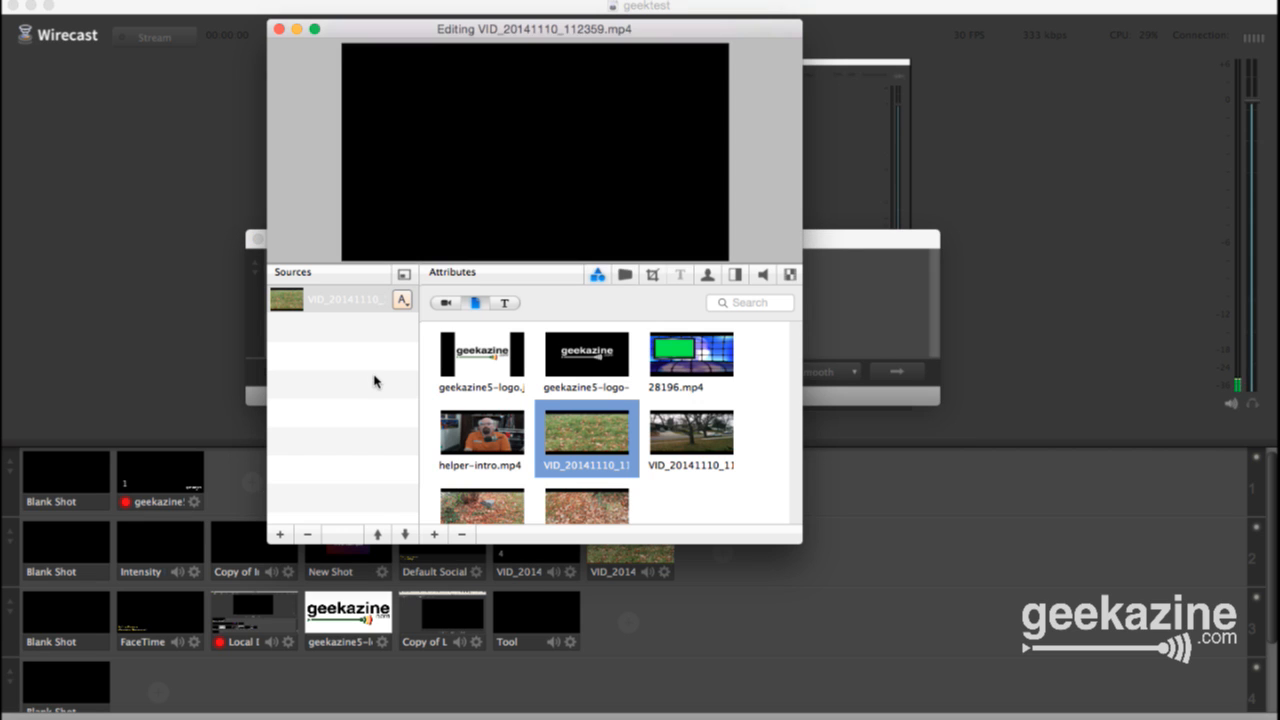
{"action": "left_click_drag", "start_coordinate": [492, 36], "coordinate": [445, 122]}
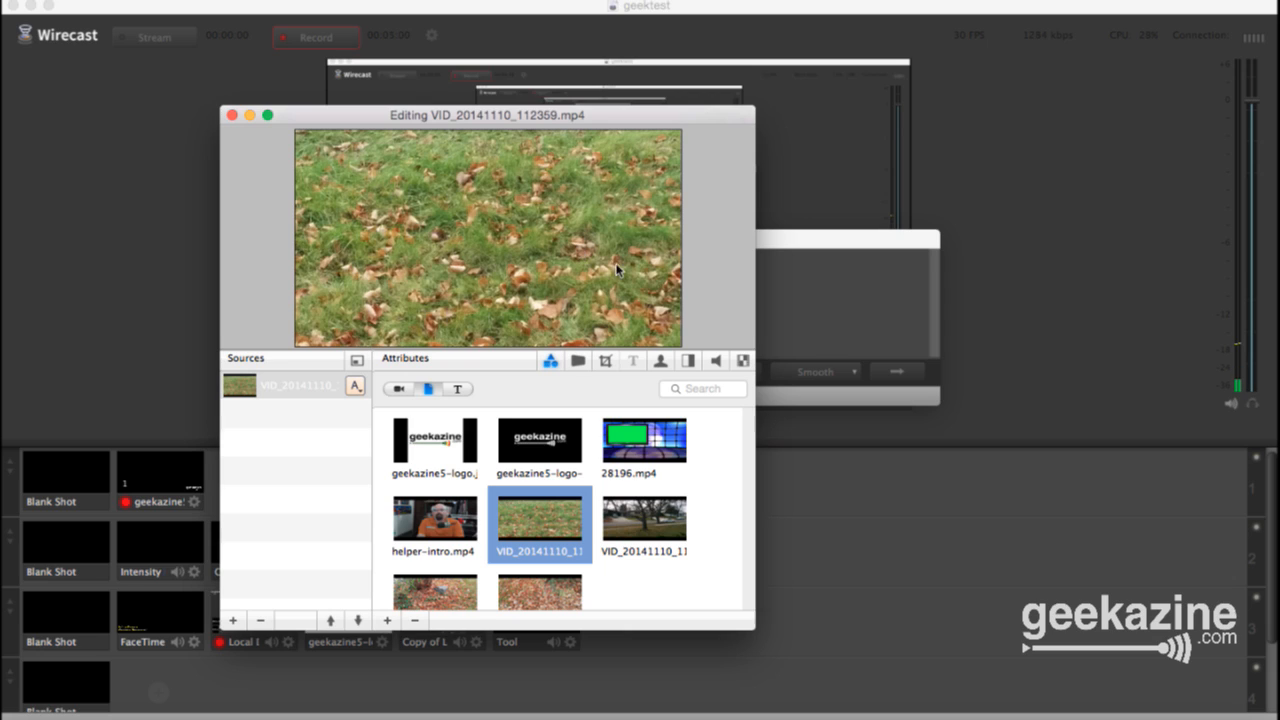
{"action": "left_click", "coordinate": [716, 363]}
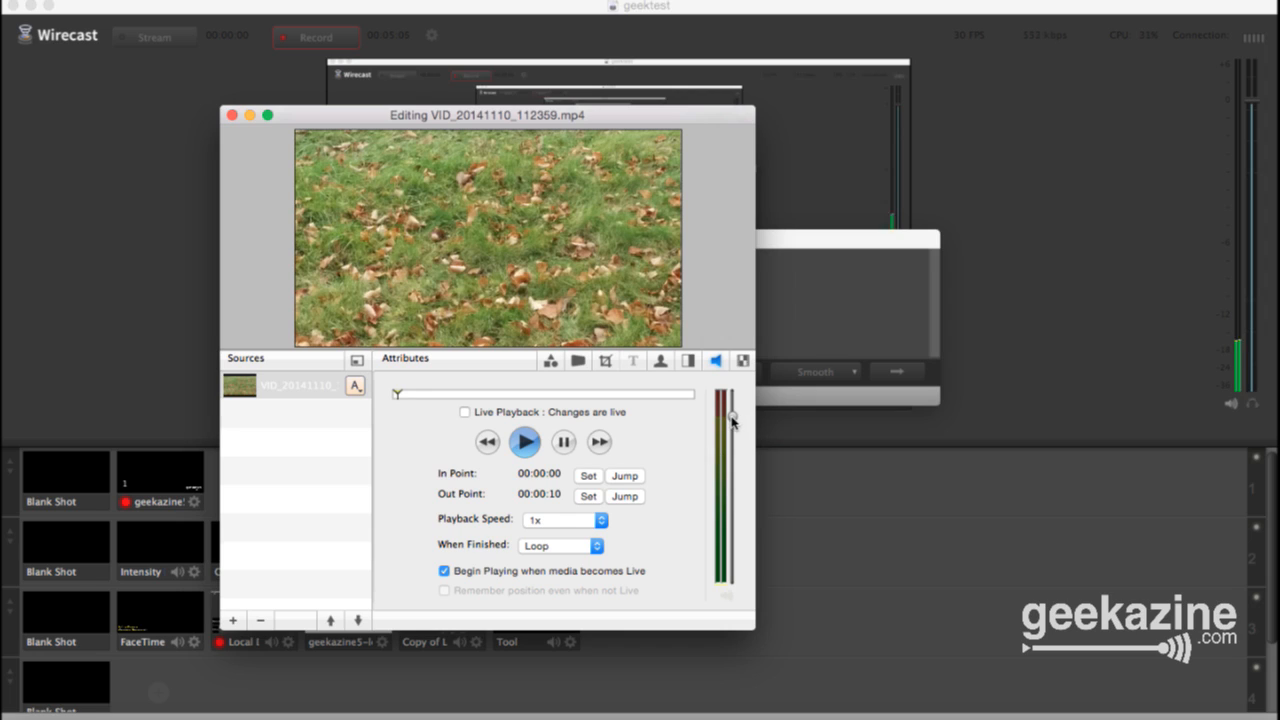
{"action": "left_click_drag", "start_coordinate": [734, 420], "coordinate": [731, 632]}
Step: Examine the playback speed choices for the first clip, keeping the speed at 1x
{"action": "left_click_drag", "start_coordinate": [483, 117], "coordinate": [482, 57]}
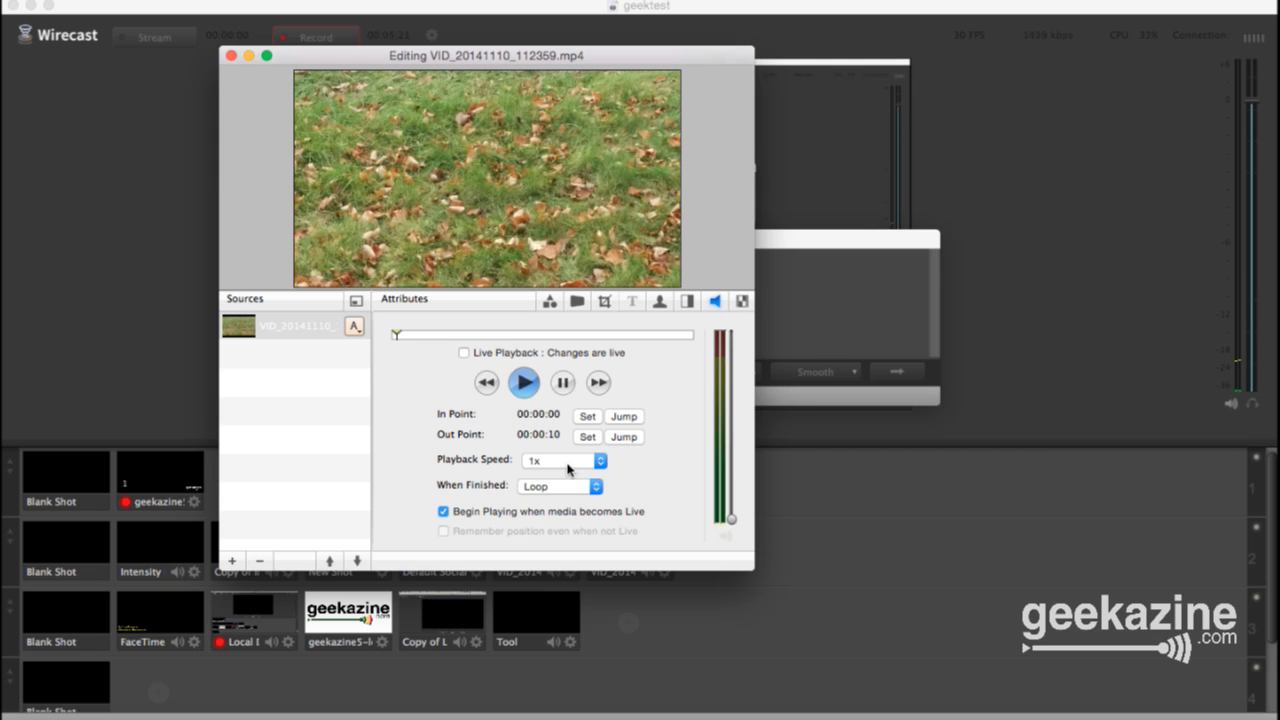
{"action": "left_click", "coordinate": [600, 464]}
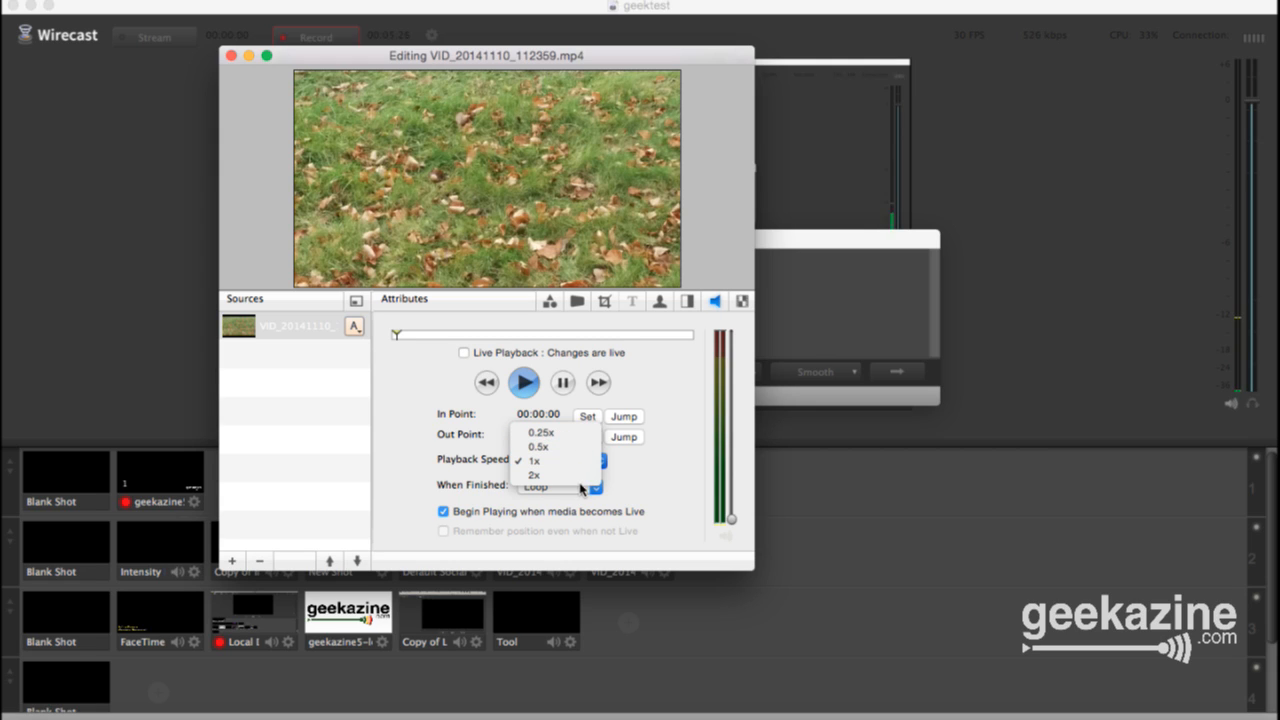
{"action": "left_click", "coordinate": [660, 471]}
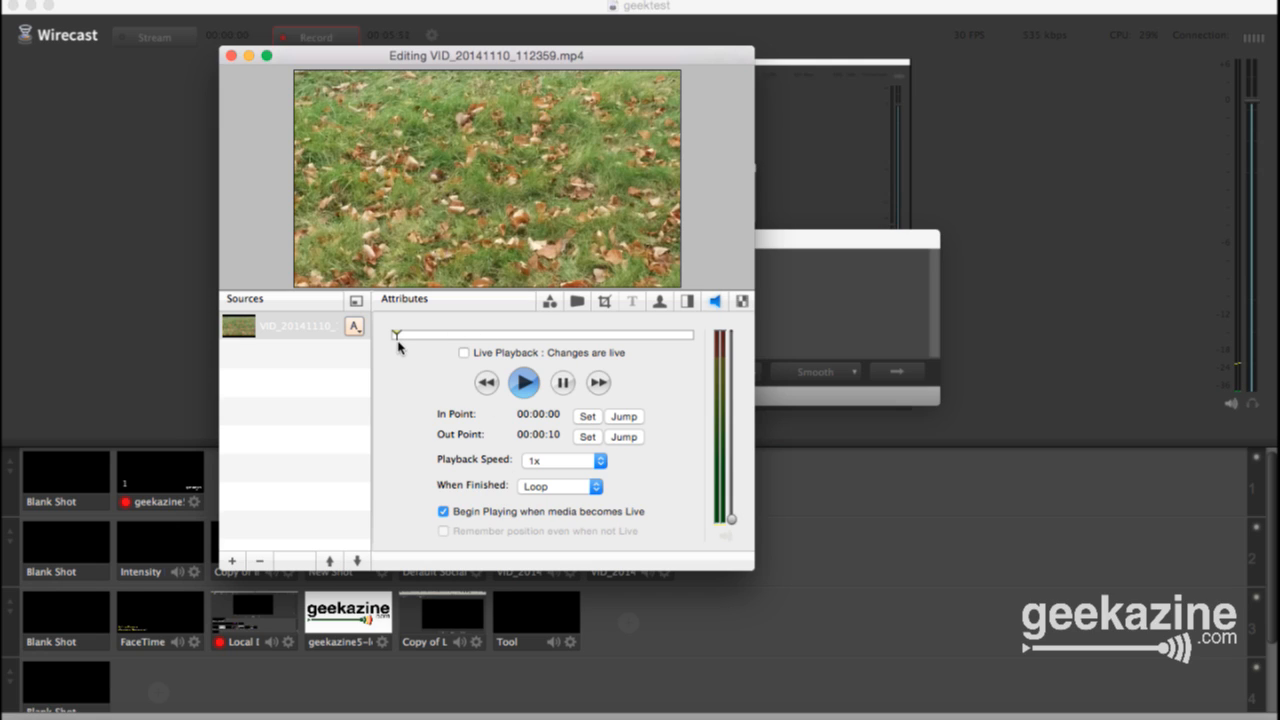
Step: Set the first clip's out point to 00:00:03 and close its shot editor
{"action": "left_click_drag", "start_coordinate": [407, 340], "coordinate": [417, 342]}
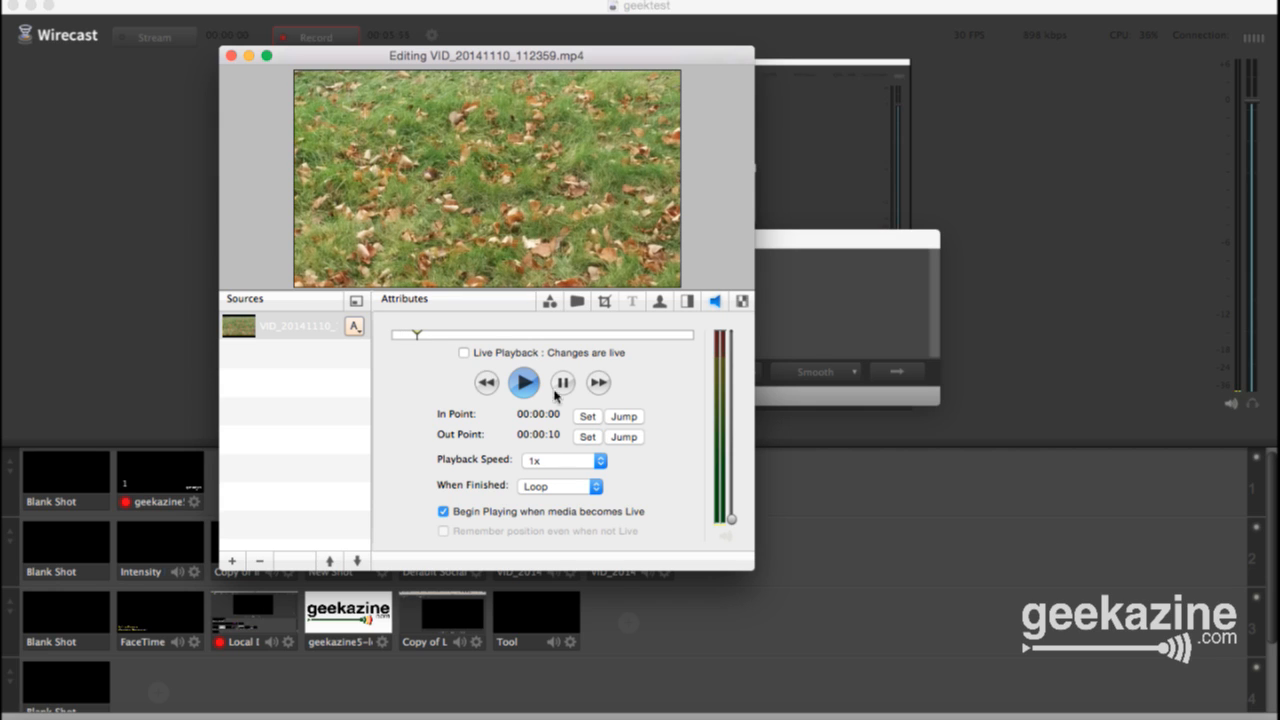
{"action": "left_click", "coordinate": [497, 337]}
{"action": "left_click", "coordinate": [587, 437]}
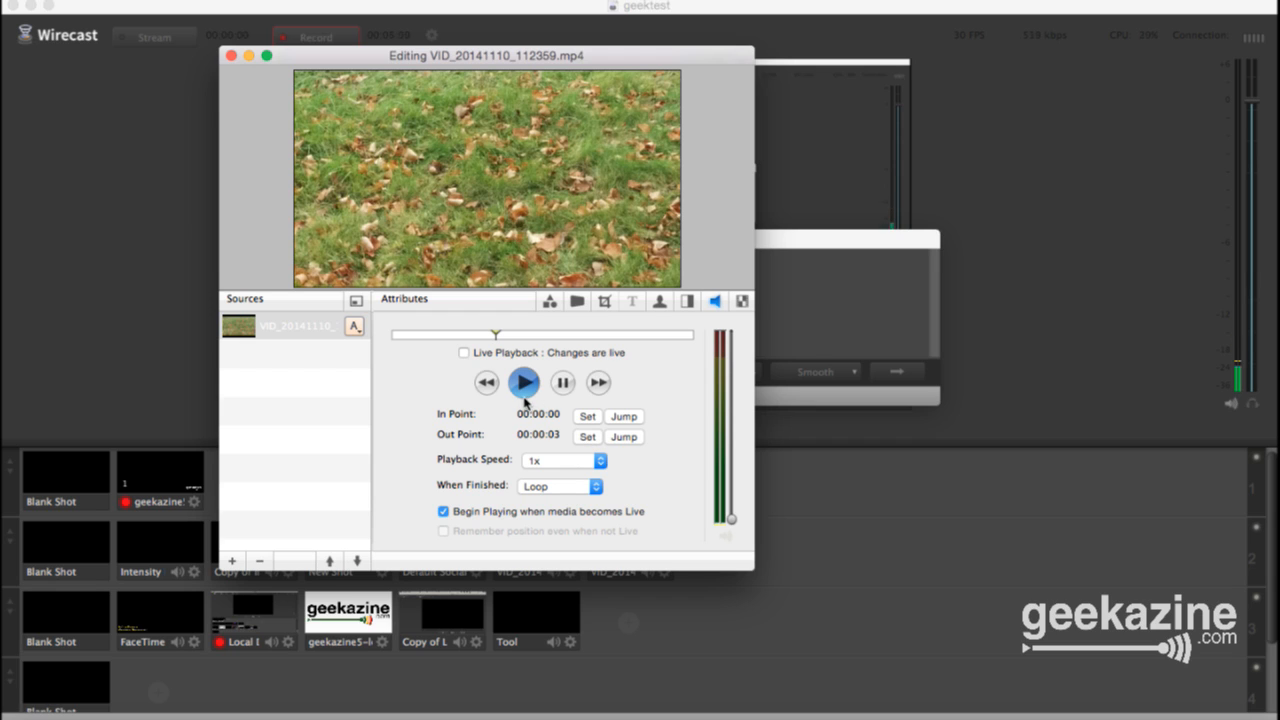
{"action": "left_click", "coordinate": [565, 389]}
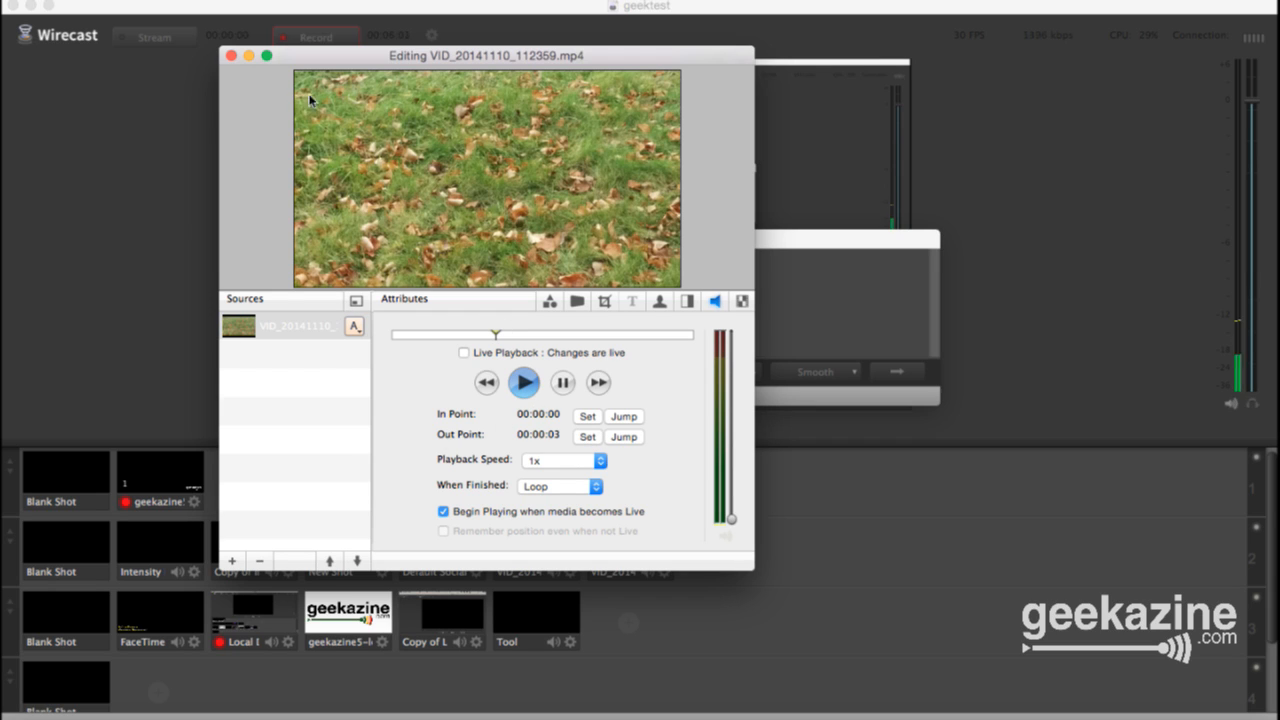
{"action": "left_click", "coordinate": [231, 56]}
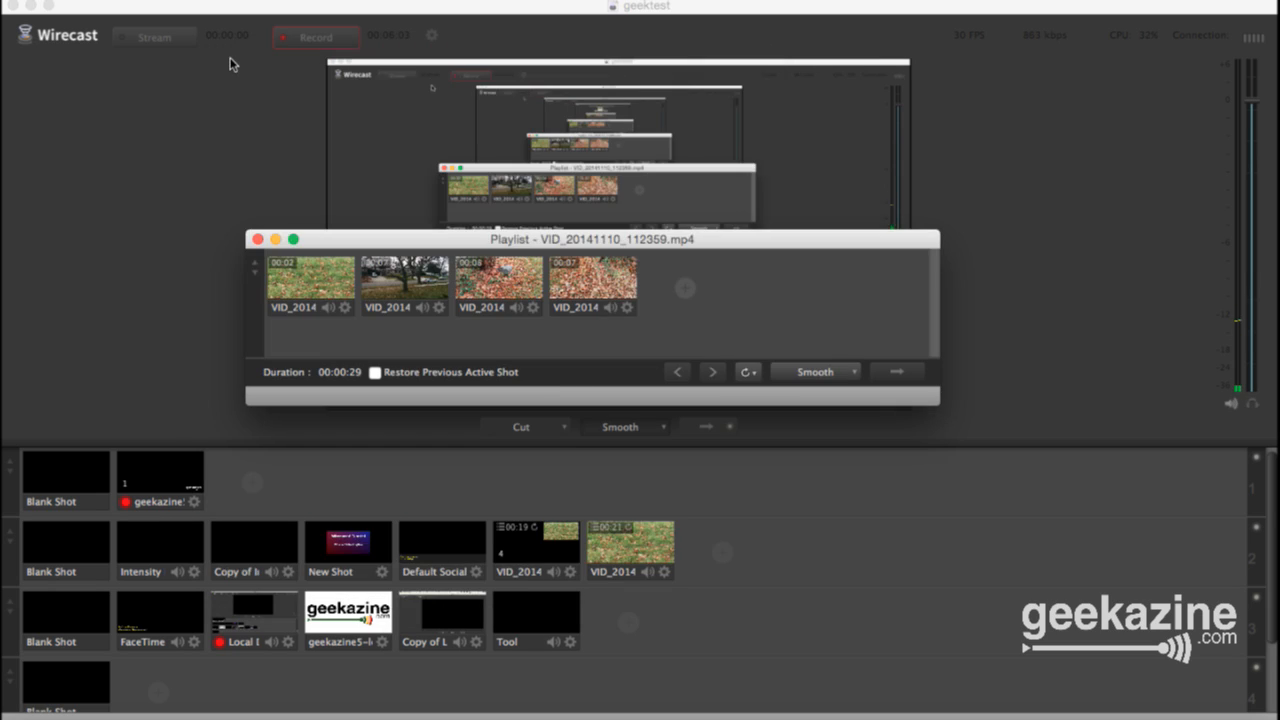
Step: Edit the playlist's second clip, VID_20141110_112424.mp4, and lower its audio volume to the minimum
{"action": "left_click", "coordinate": [440, 311]}
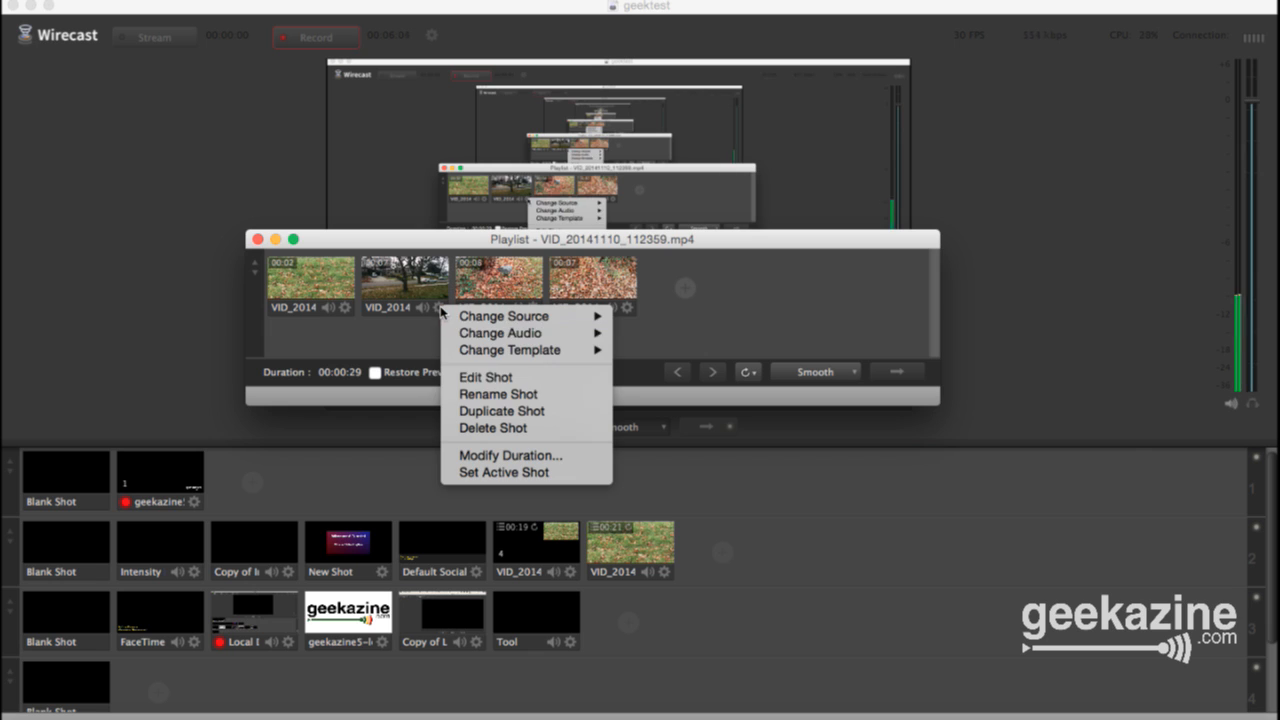
{"action": "left_click", "coordinate": [487, 377]}
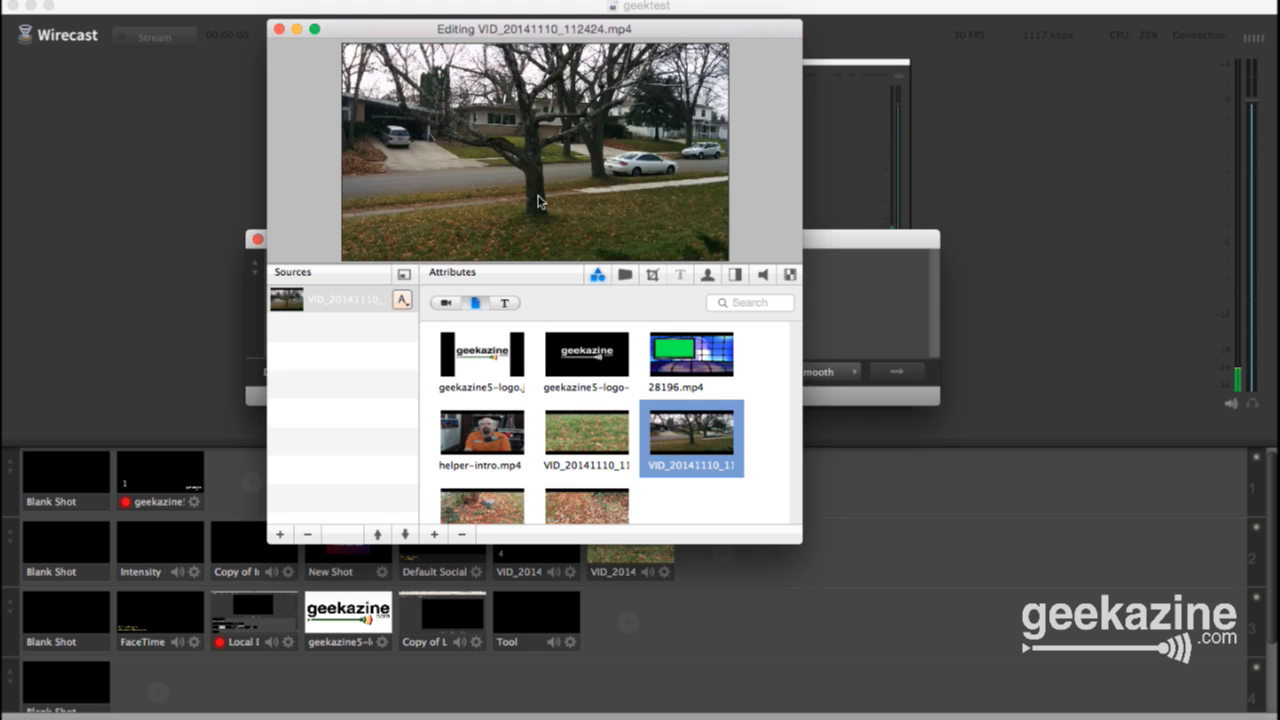
{"action": "left_click", "coordinate": [763, 275]}
{"action": "left_click_drag", "start_coordinate": [779, 334], "coordinate": [781, 488]}
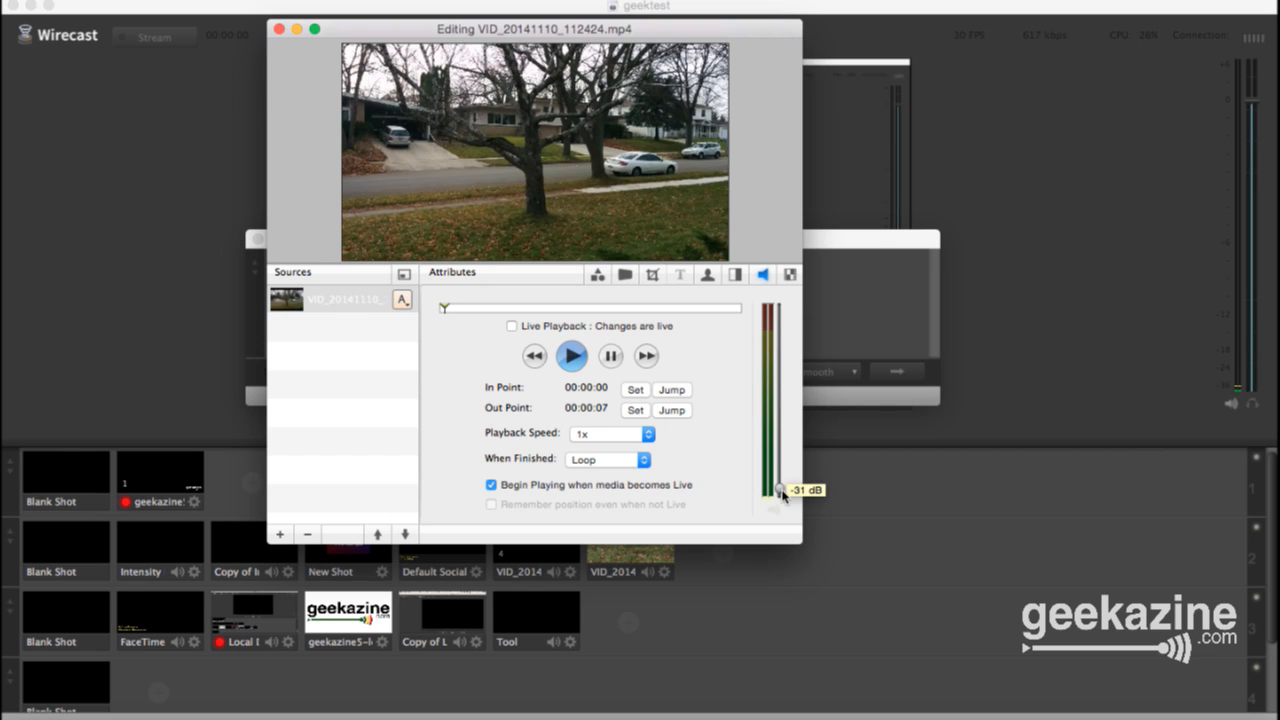
Step: Set the second clip's in point just after its start, within 00:00:00, and its out point to 00:00:02
{"action": "left_click", "coordinate": [468, 310]}
{"action": "left_click", "coordinate": [636, 392]}
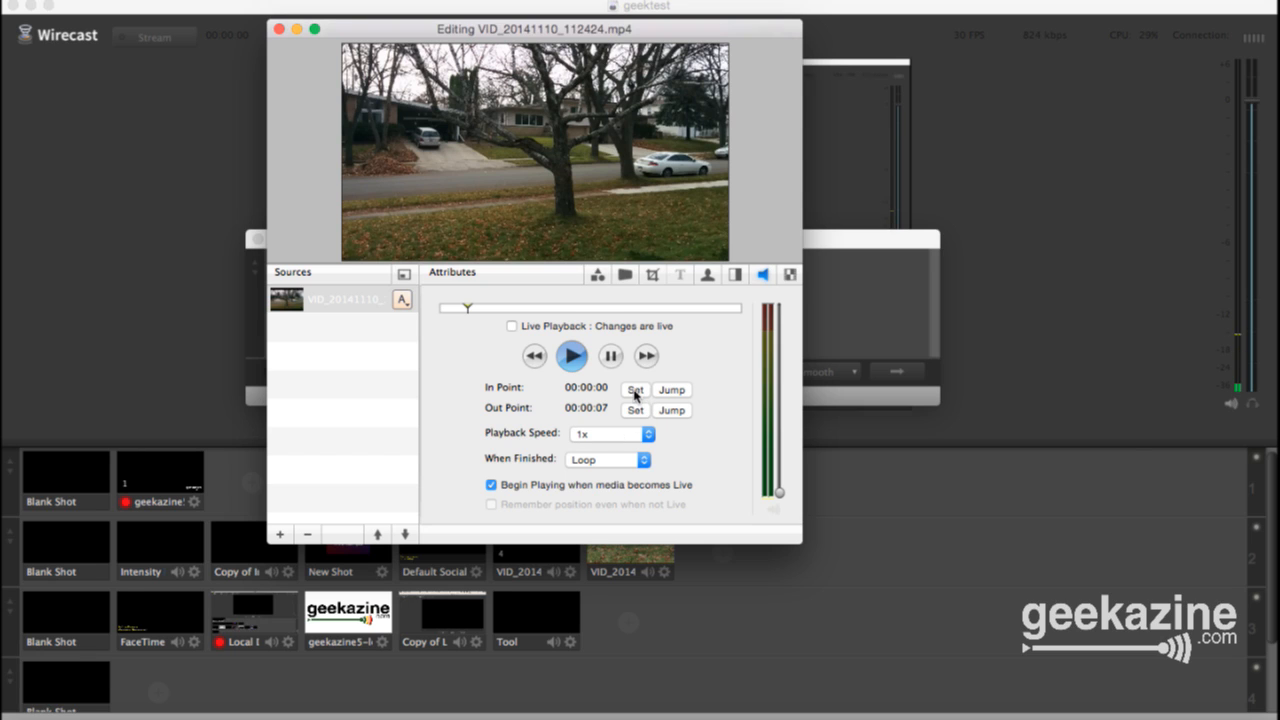
{"action": "left_click", "coordinate": [557, 309]}
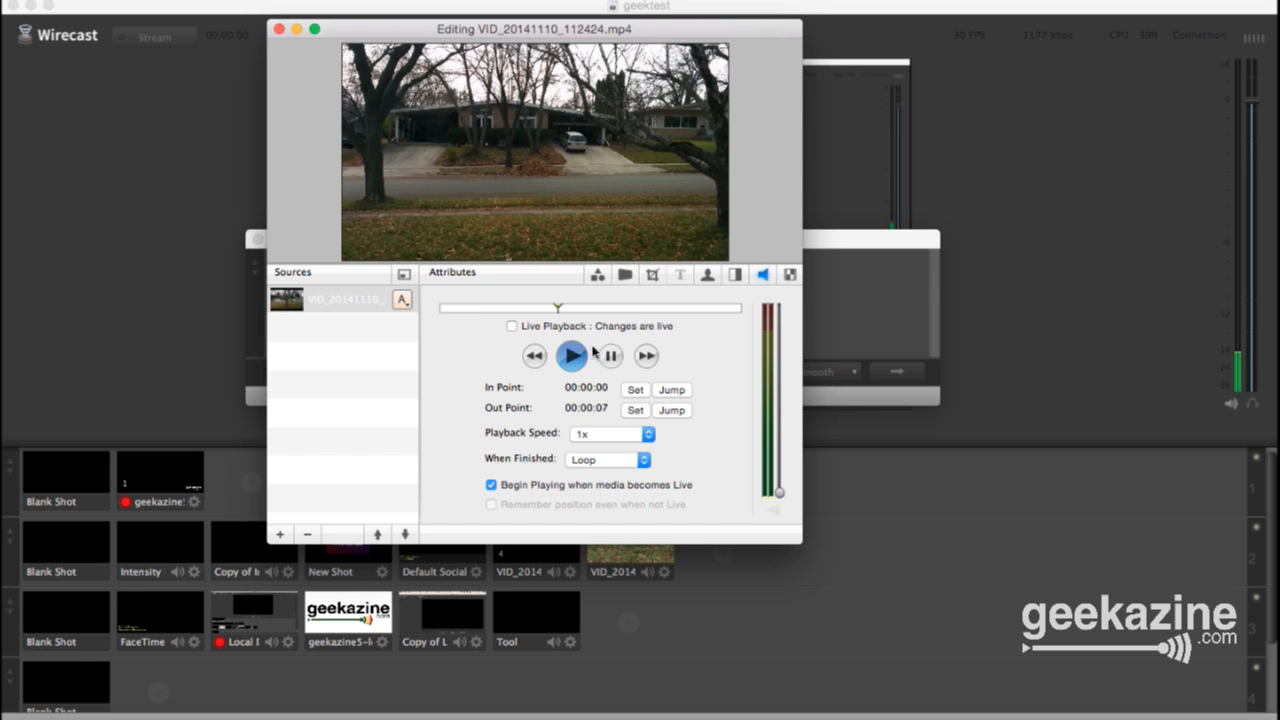
{"action": "left_click", "coordinate": [634, 410]}
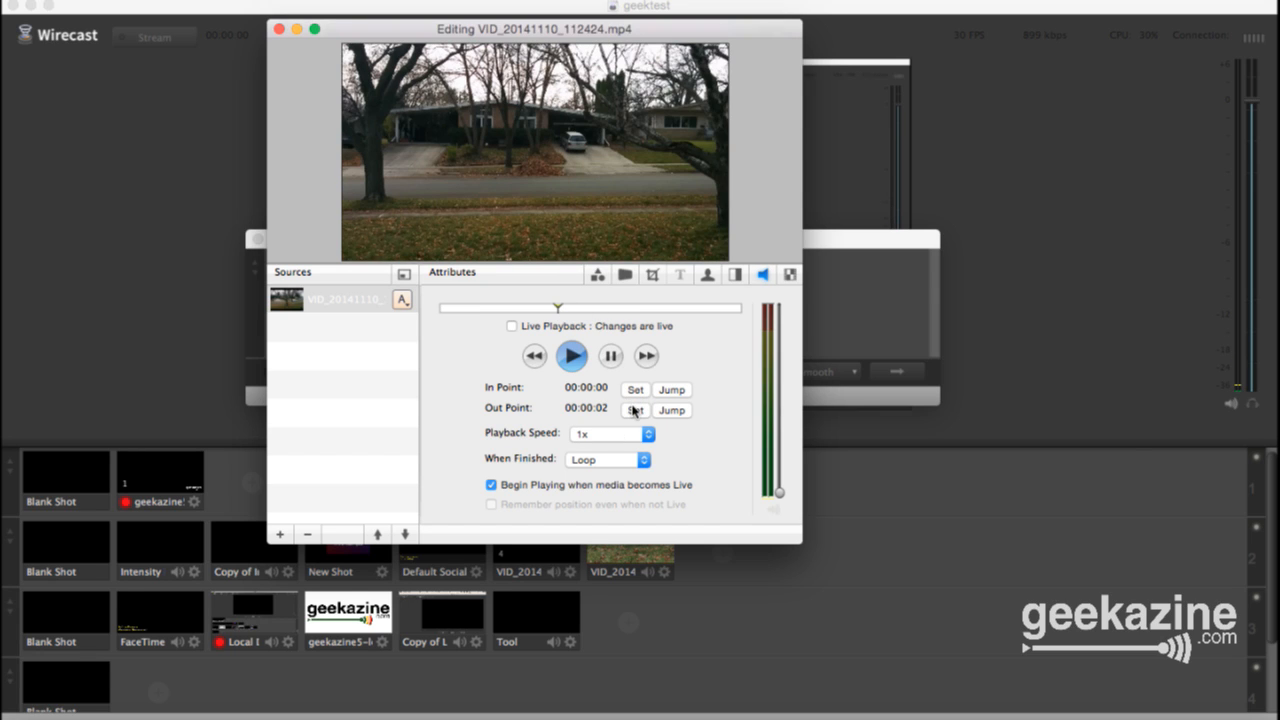
Step: Examine the second clip's end-of-playback choices, keeping Loop, and close its shot editor
{"action": "left_click", "coordinate": [645, 463]}
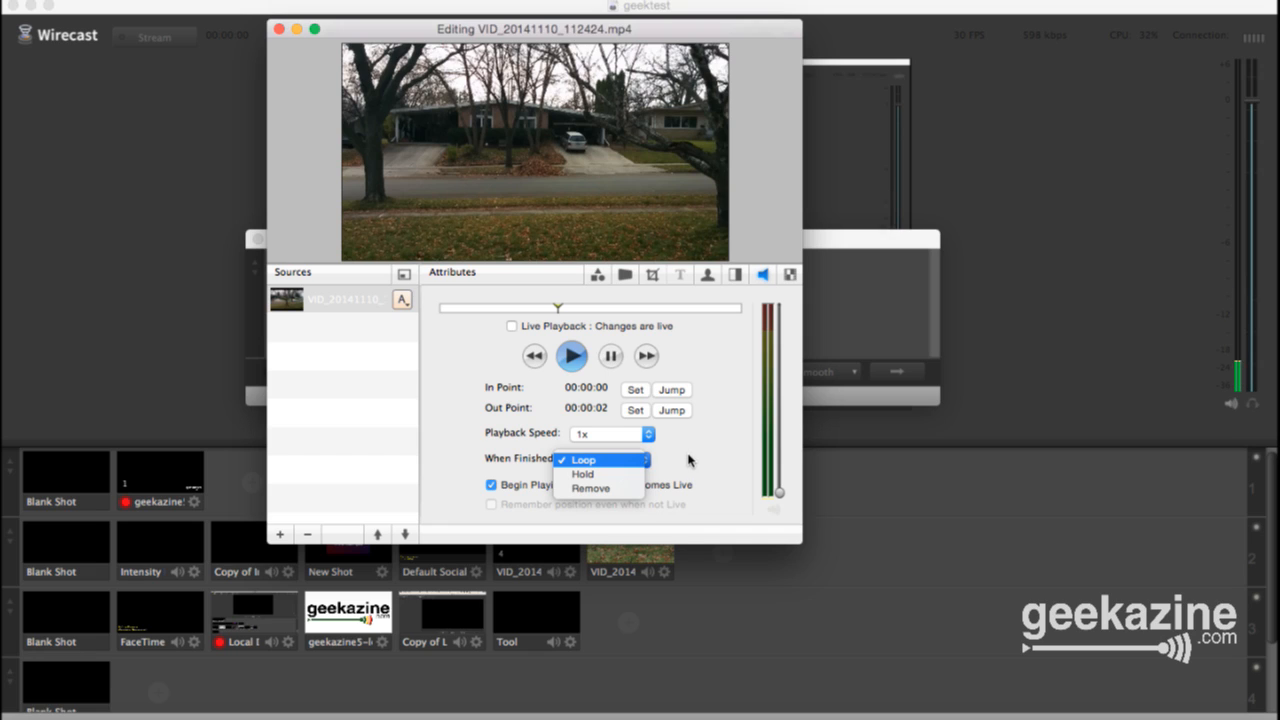
{"action": "left_click", "coordinate": [688, 460]}
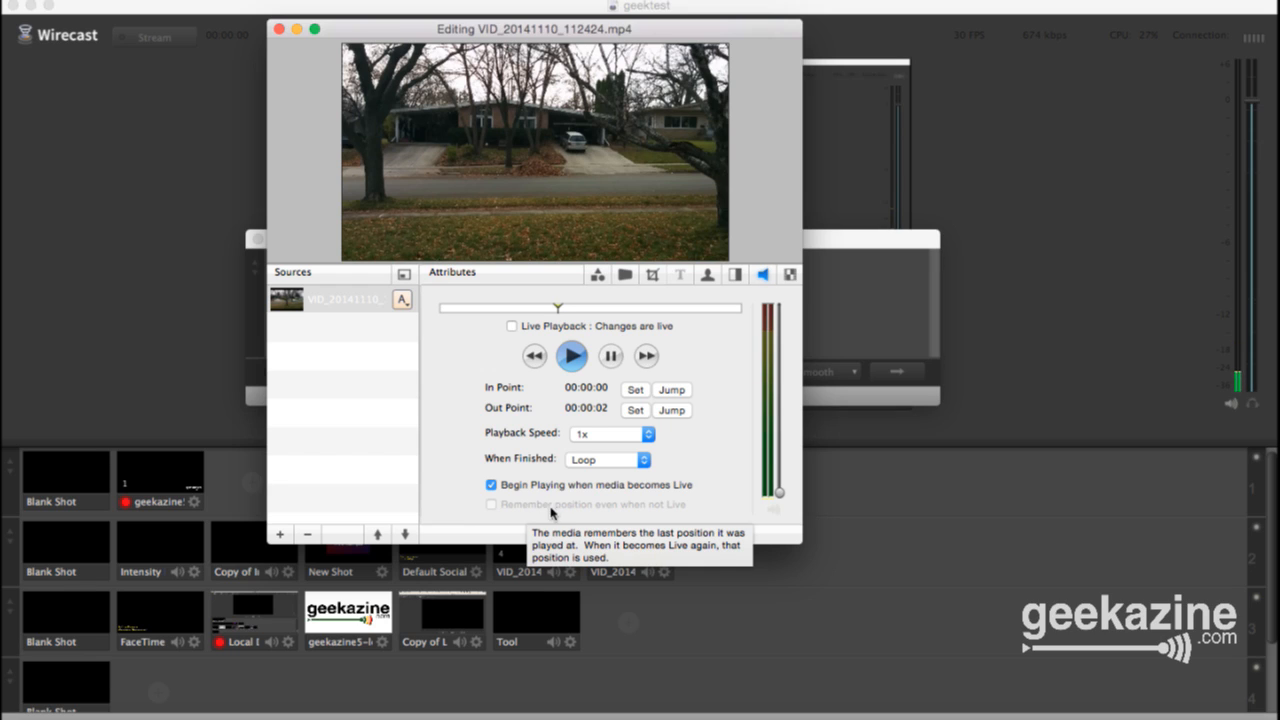
{"action": "left_click", "coordinate": [280, 29]}
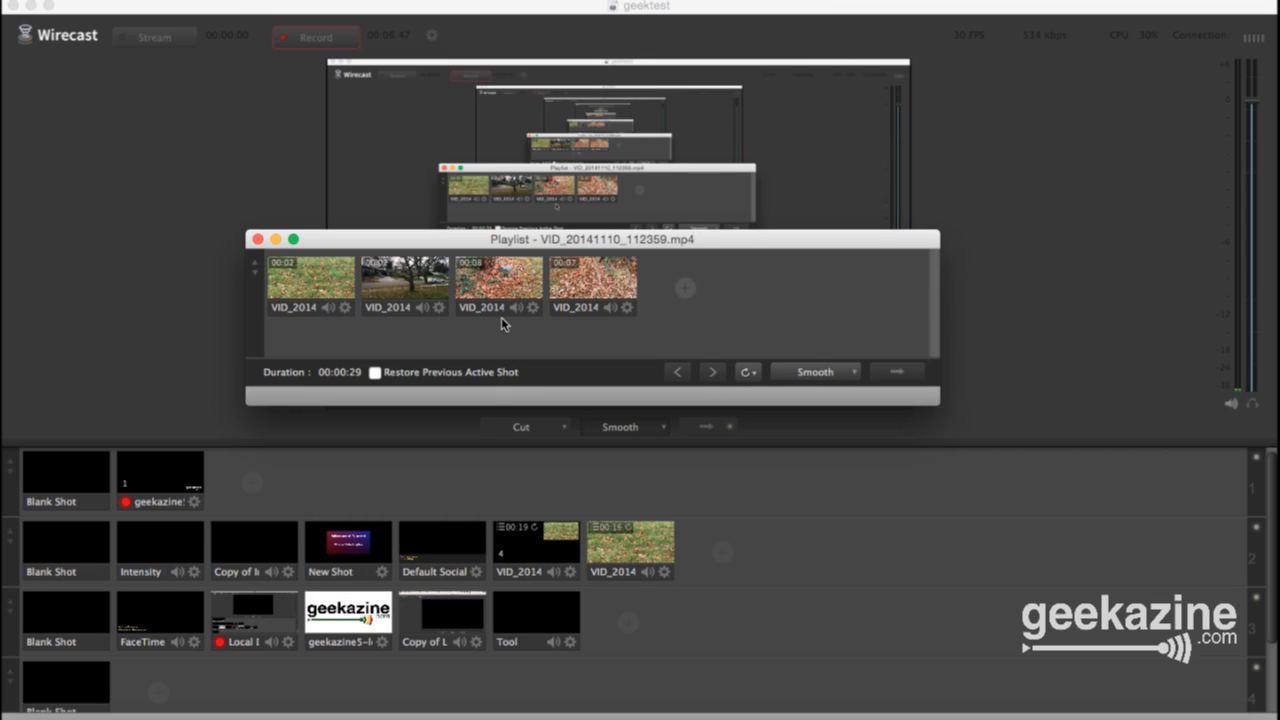
Step: Edit the playlist's third clip, VID_20141110_112448.mp4, and lower its audio volume to the minimum
{"action": "left_click", "coordinate": [534, 316]}
{"action": "left_click", "coordinate": [557, 384]}
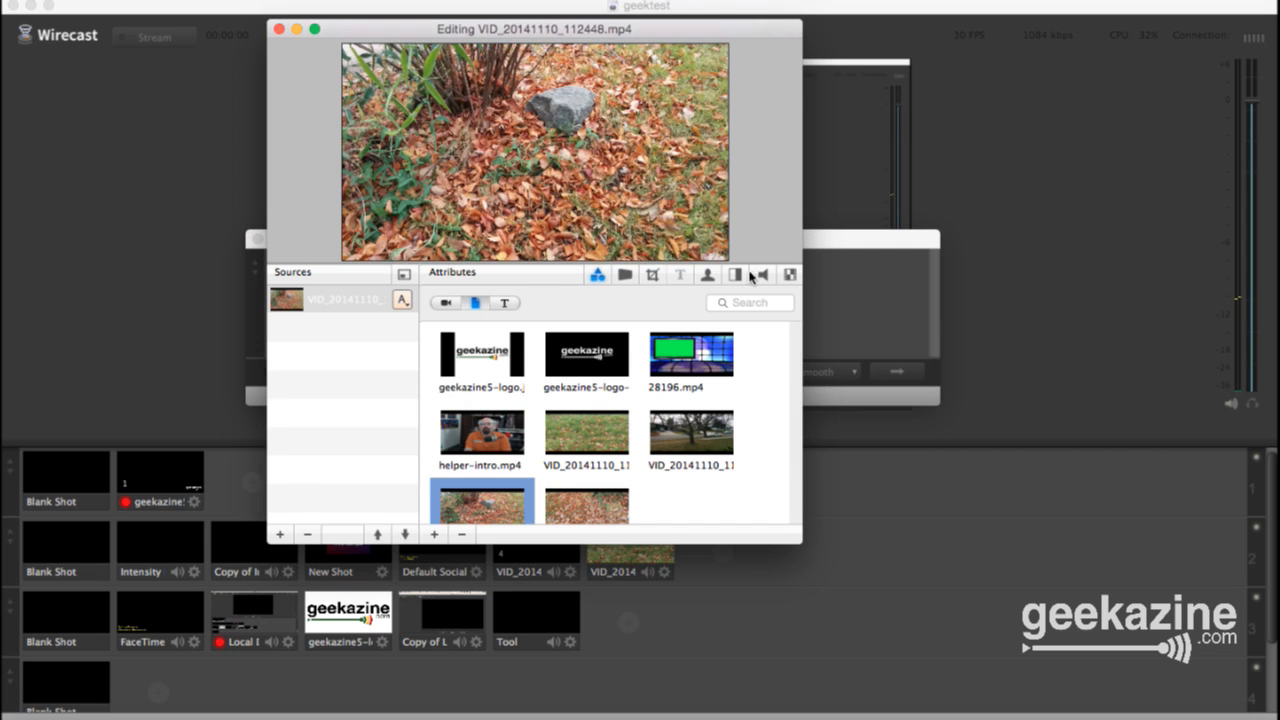
{"action": "left_click", "coordinate": [761, 275]}
{"action": "left_click_drag", "start_coordinate": [781, 335], "coordinate": [781, 533]}
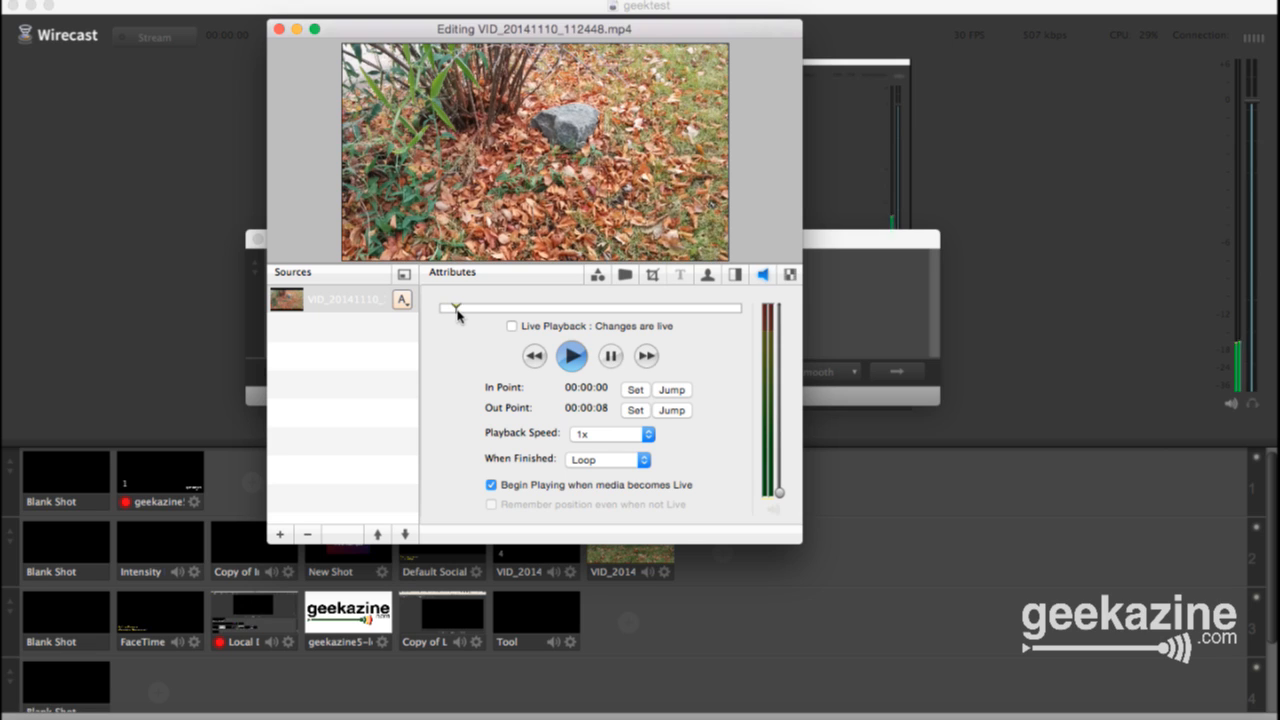
Step: Set the third clip's out point to 00:00:01 and close its shot editor
{"action": "left_click", "coordinate": [517, 308]}
{"action": "left_click", "coordinate": [636, 411]}
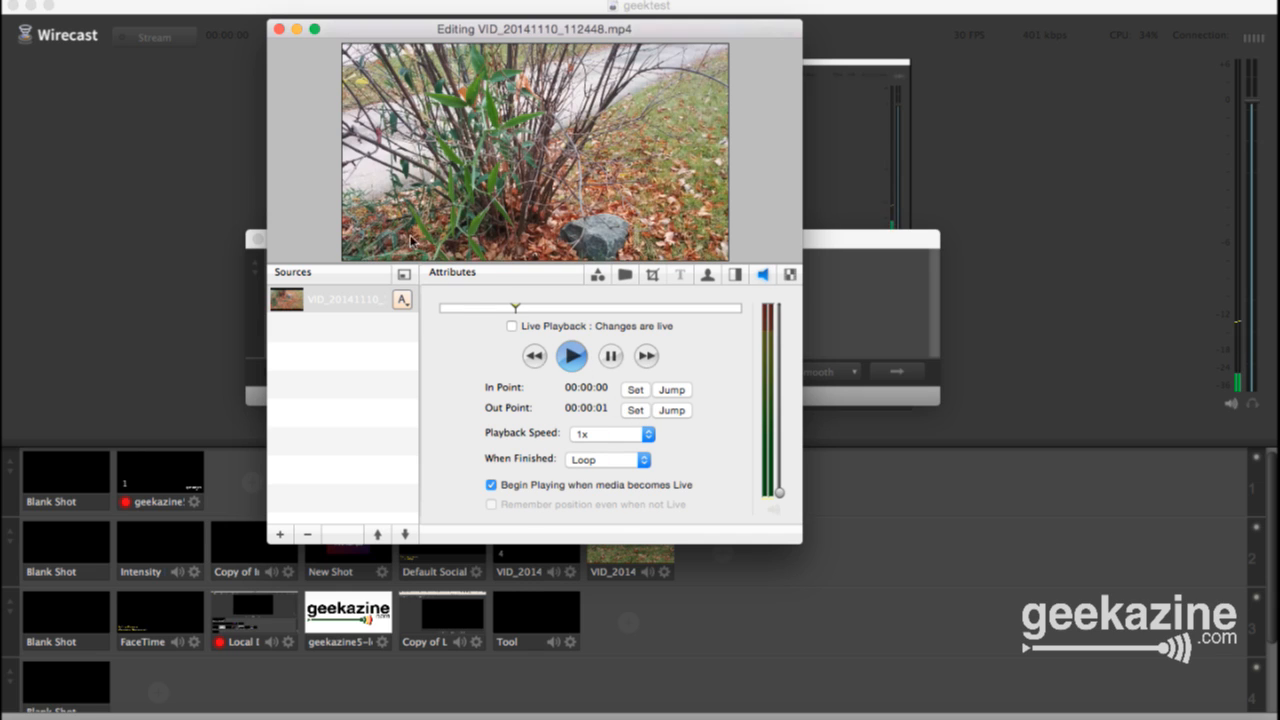
{"action": "left_click", "coordinate": [280, 30]}
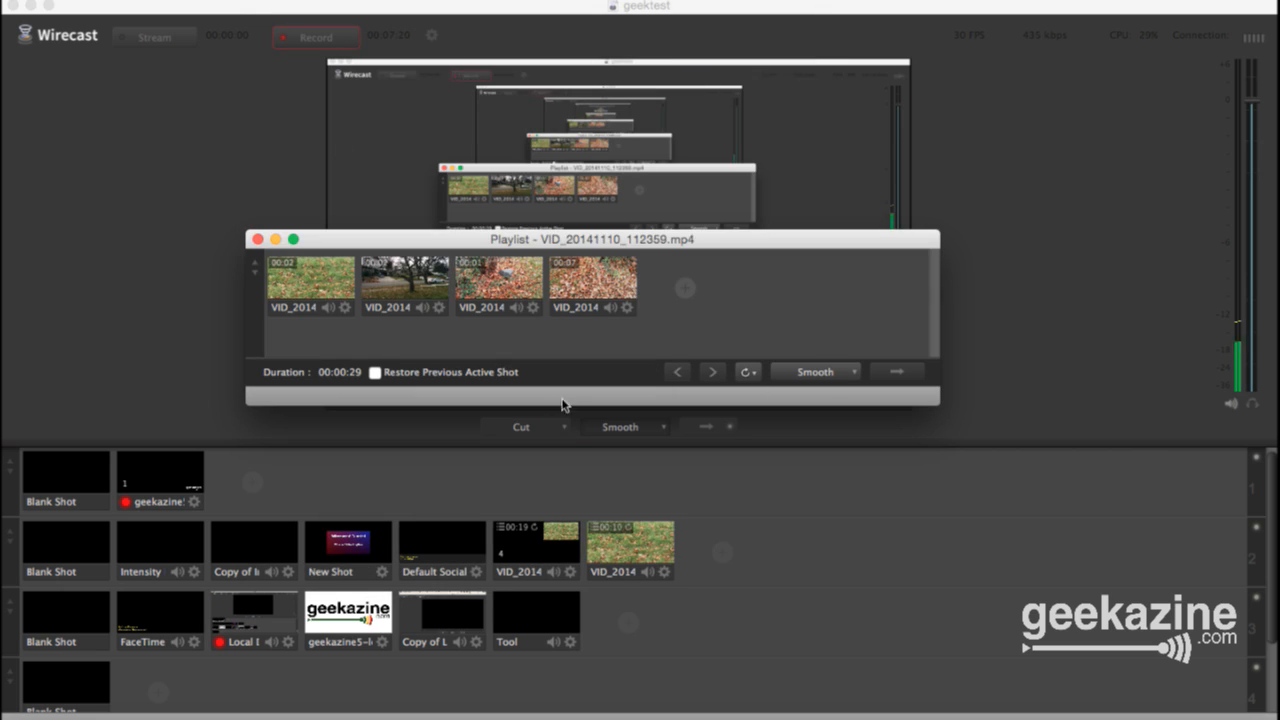
Step: Edit the playlist's fourth clip, VID_20141110_112512.mp4, and lower its audio volume to the minimum
{"action": "left_click", "coordinate": [627, 307]}
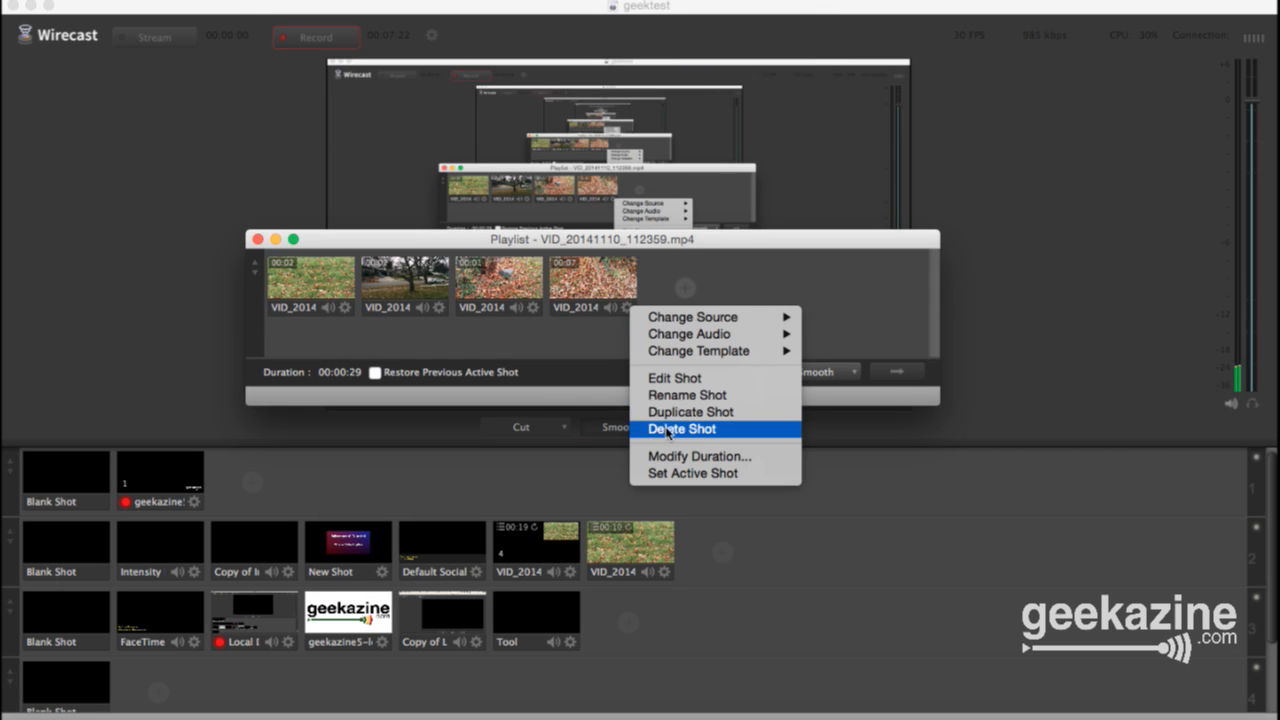
{"action": "left_click", "coordinate": [674, 380]}
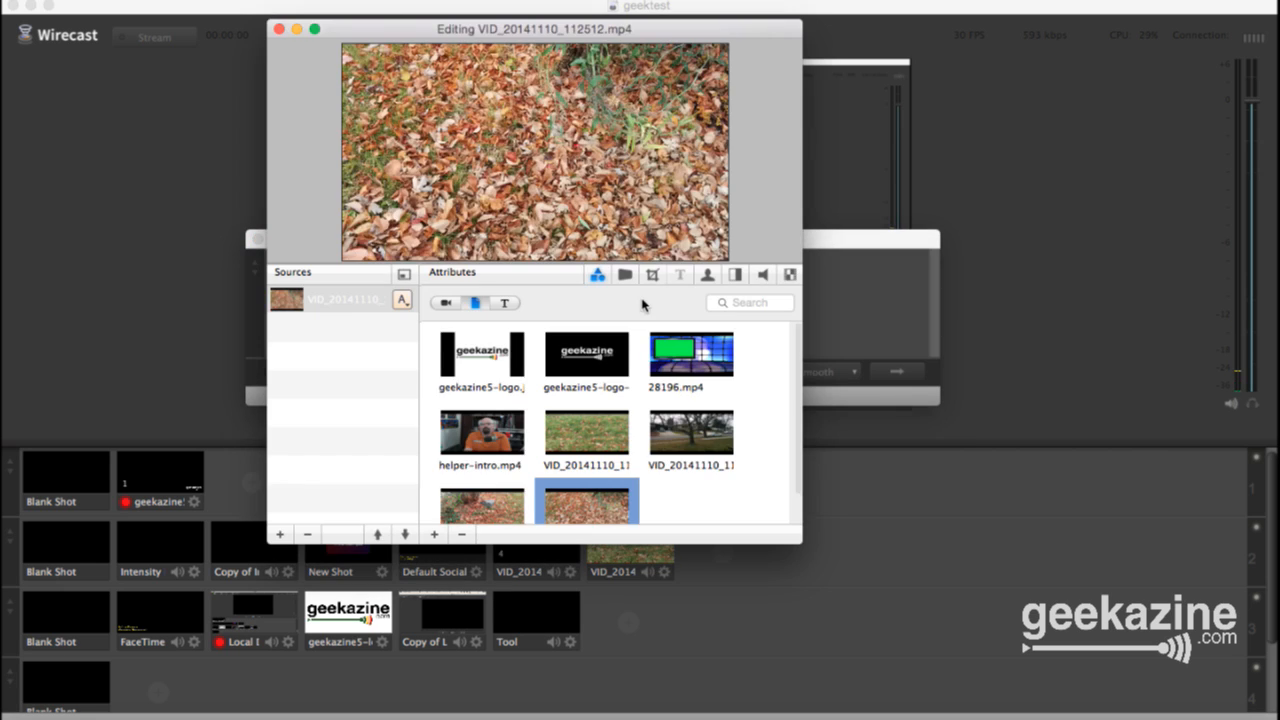
{"action": "left_click", "coordinate": [760, 275]}
{"action": "left_click_drag", "start_coordinate": [781, 333], "coordinate": [780, 498]}
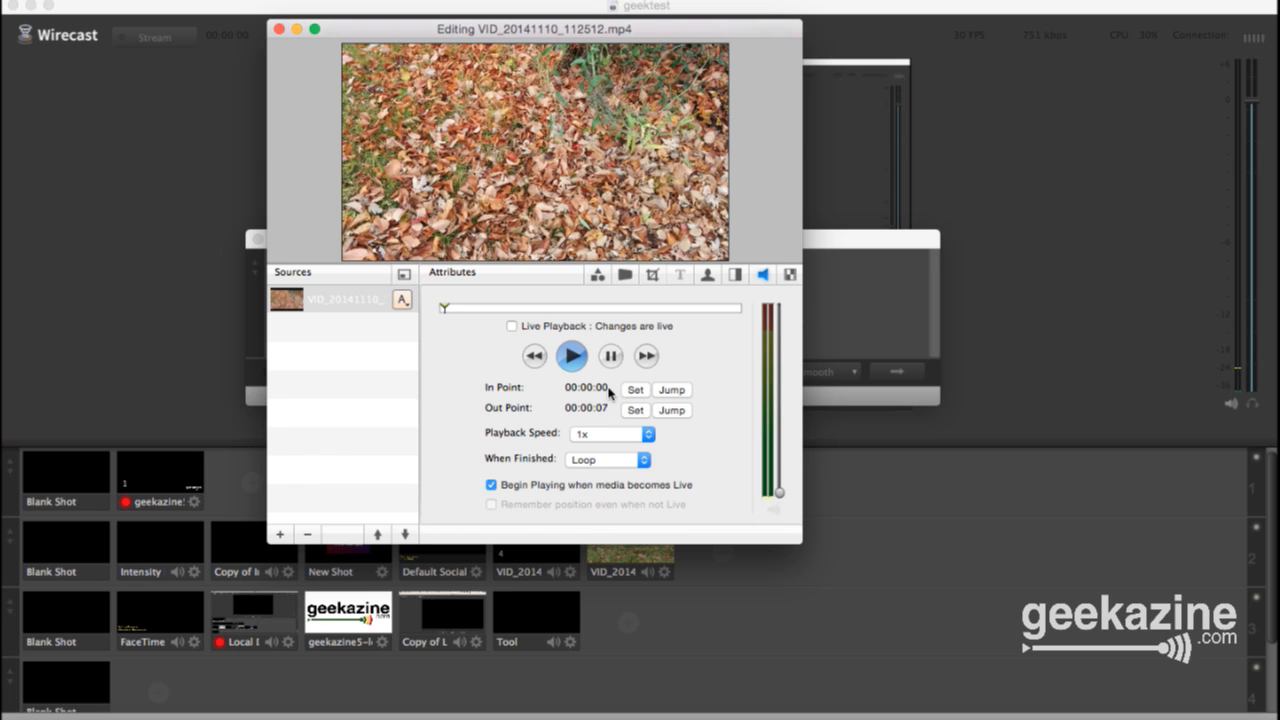
Step: Set the fourth clip's in point just after its start and its out point to 00:00:02, and close its shot editor and the playlist
{"action": "left_click", "coordinate": [457, 309]}
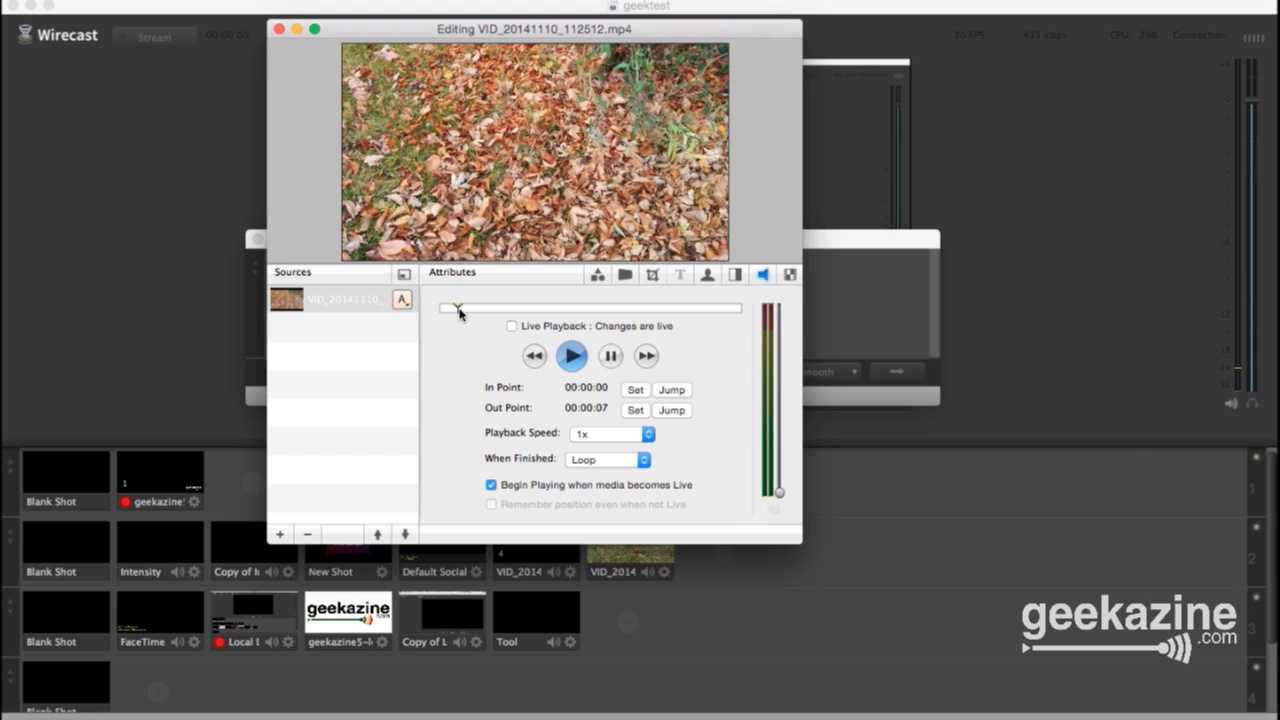
{"action": "left_click", "coordinate": [636, 390]}
{"action": "left_click", "coordinate": [553, 309]}
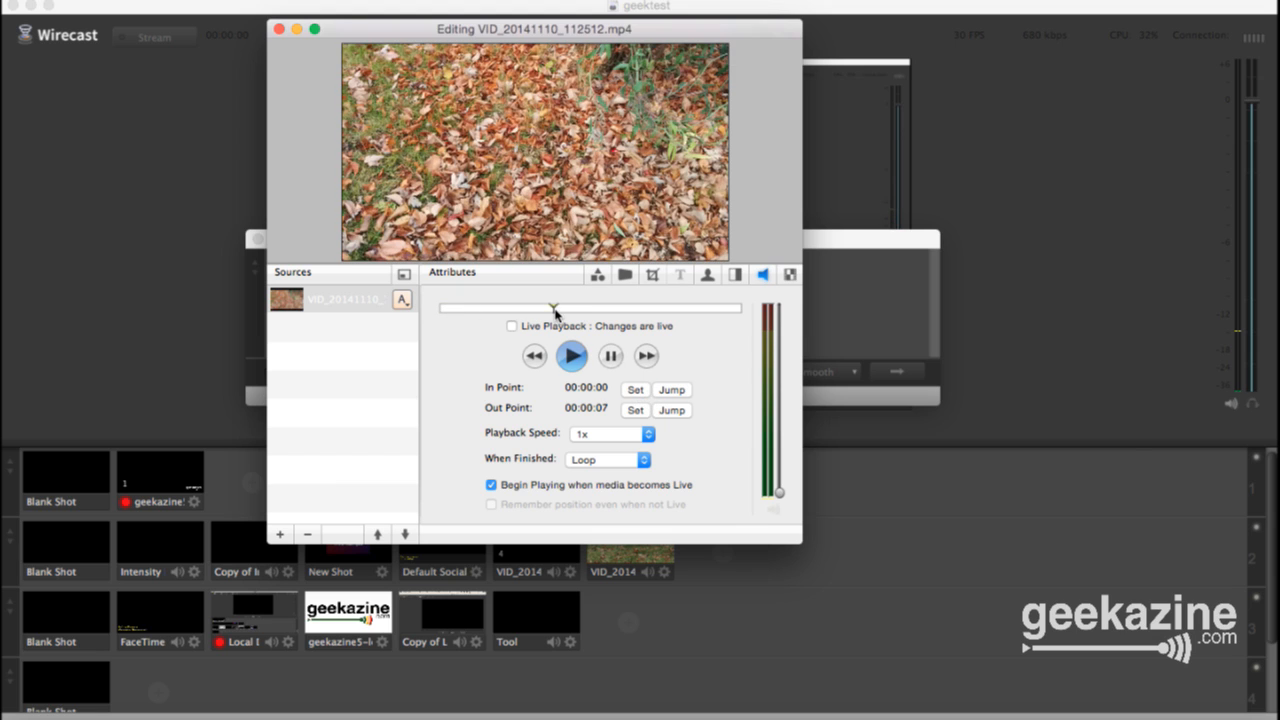
{"action": "left_click", "coordinate": [636, 410]}
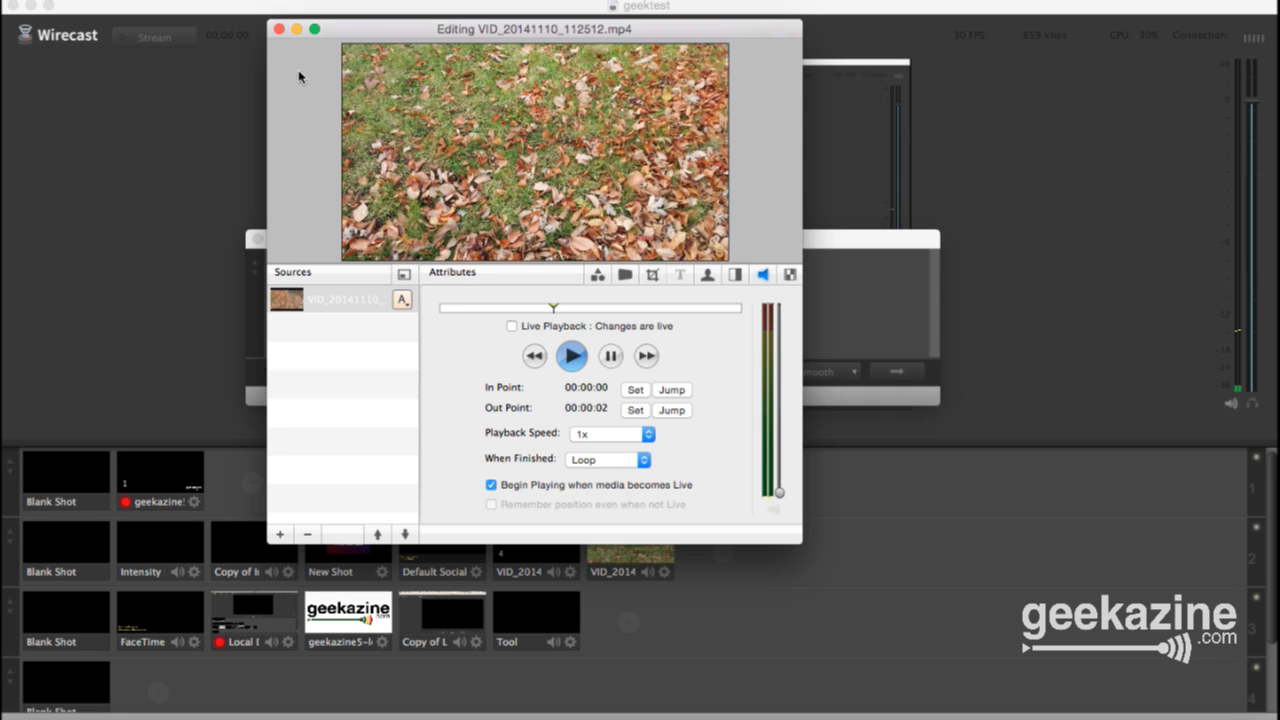
{"action": "left_click", "coordinate": [279, 29]}
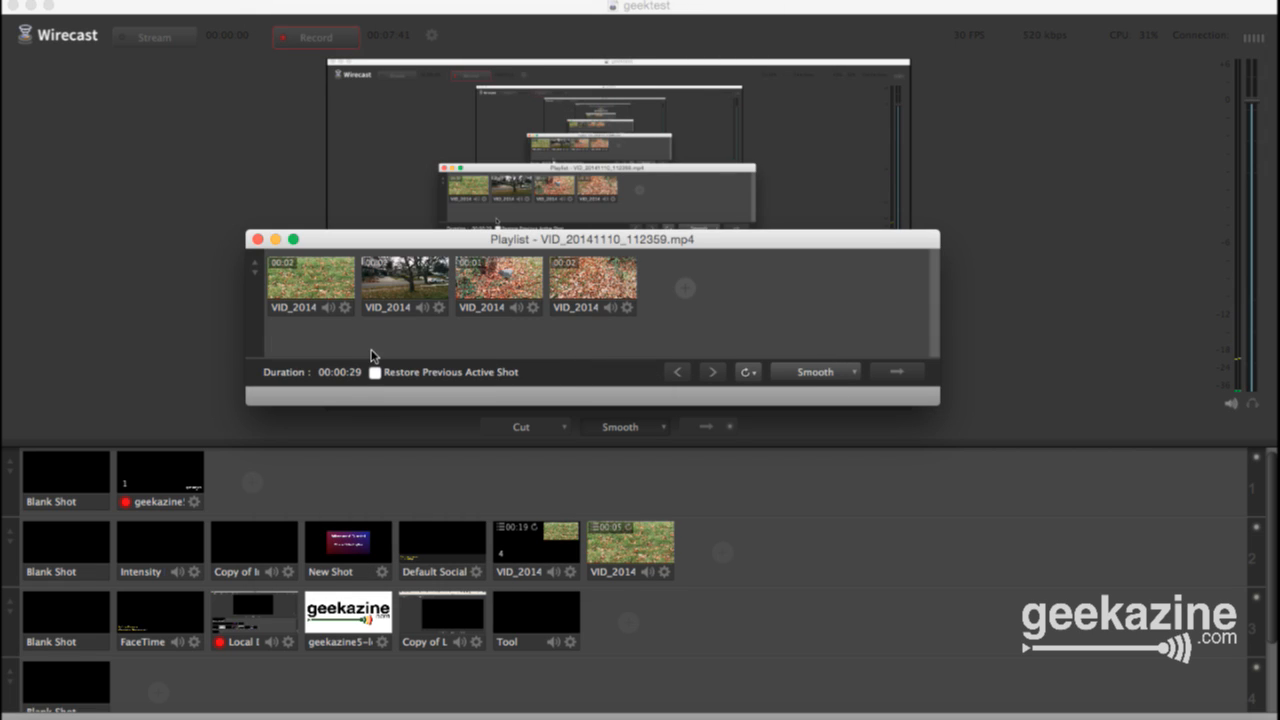
{"action": "mouse_move", "coordinate": [712, 308]}
{"action": "left_click", "coordinate": [258, 239]}
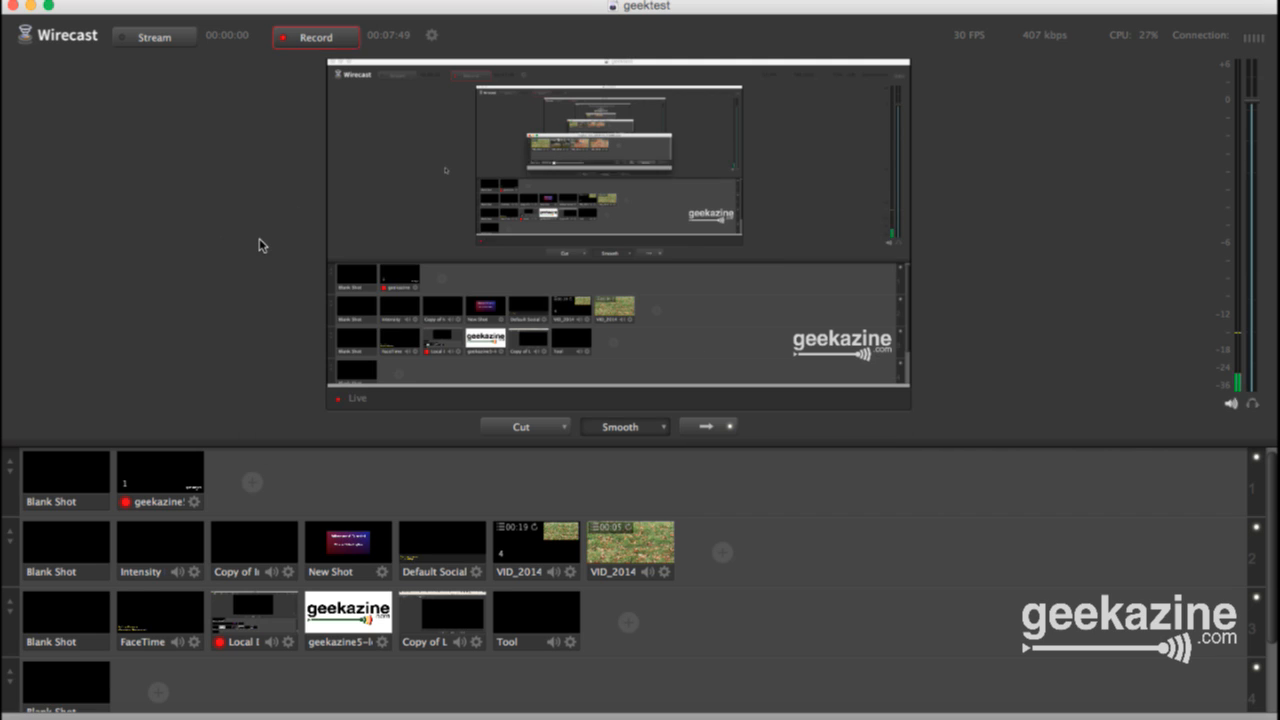